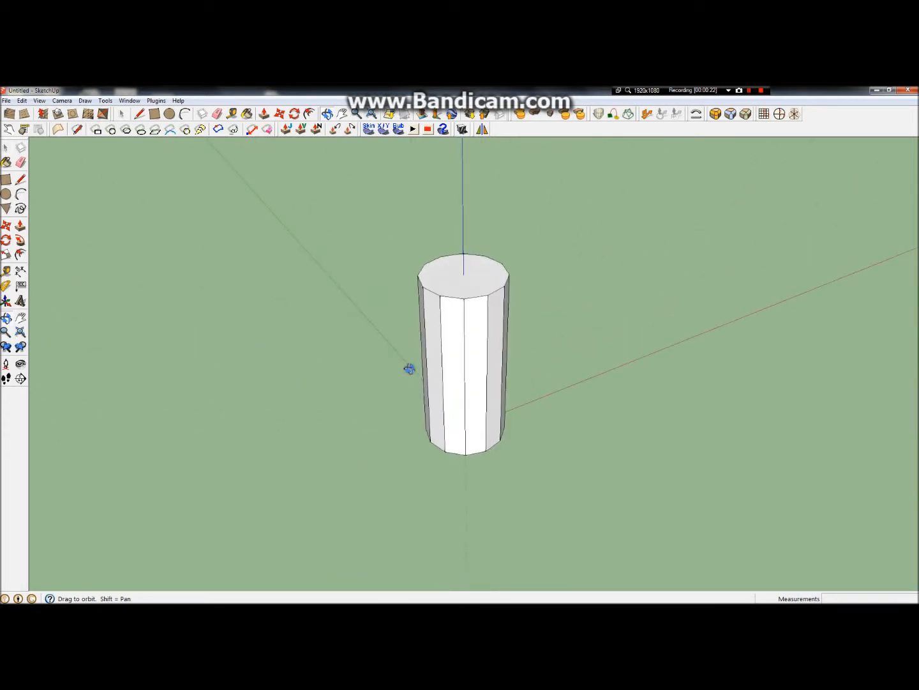
left_click_drag(478, 329, 343, 356)
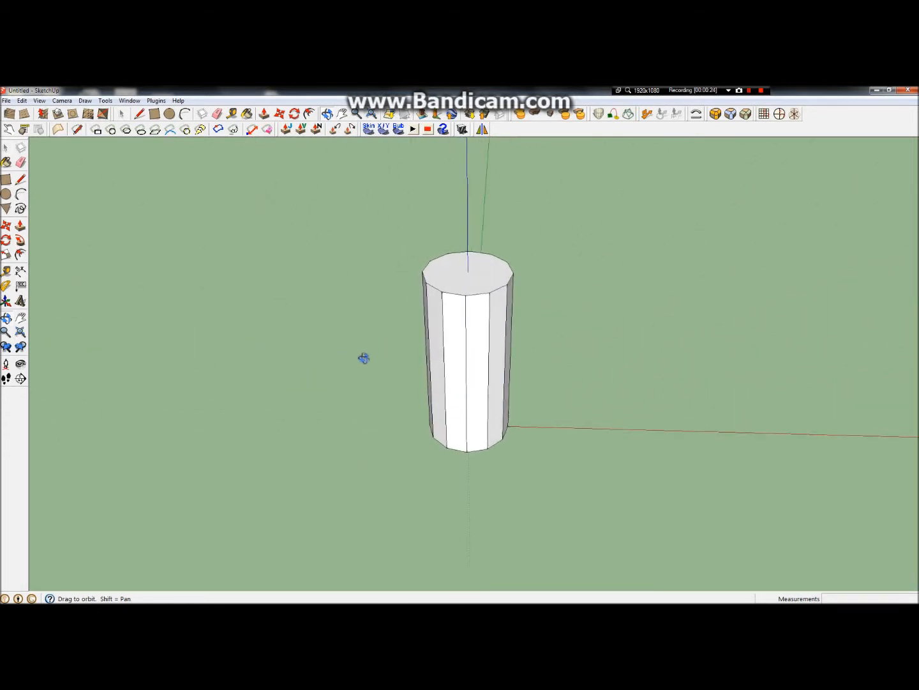
left_click_drag(487, 402, 479, 290)
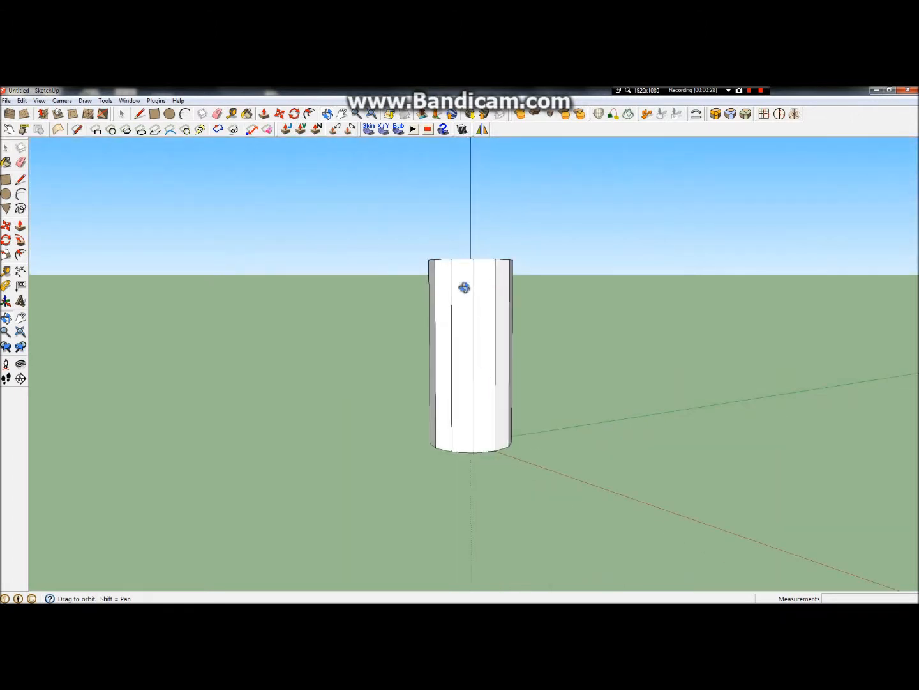
left_click_drag(457, 399, 299, 473)
left_click_drag(477, 295, 412, 485)
scroll(485, 386, "up", 1)
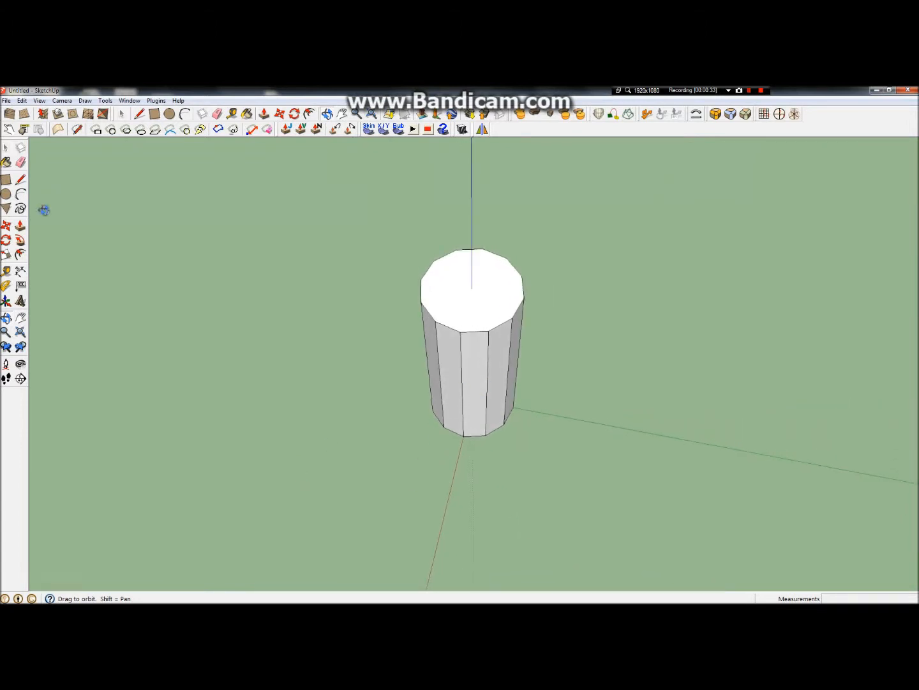
Copy one side face of the twelve-sided cylinder to an empty spot about 6' 7 7/8" away from its base.
left_click(6, 147)
double_click(459, 360)
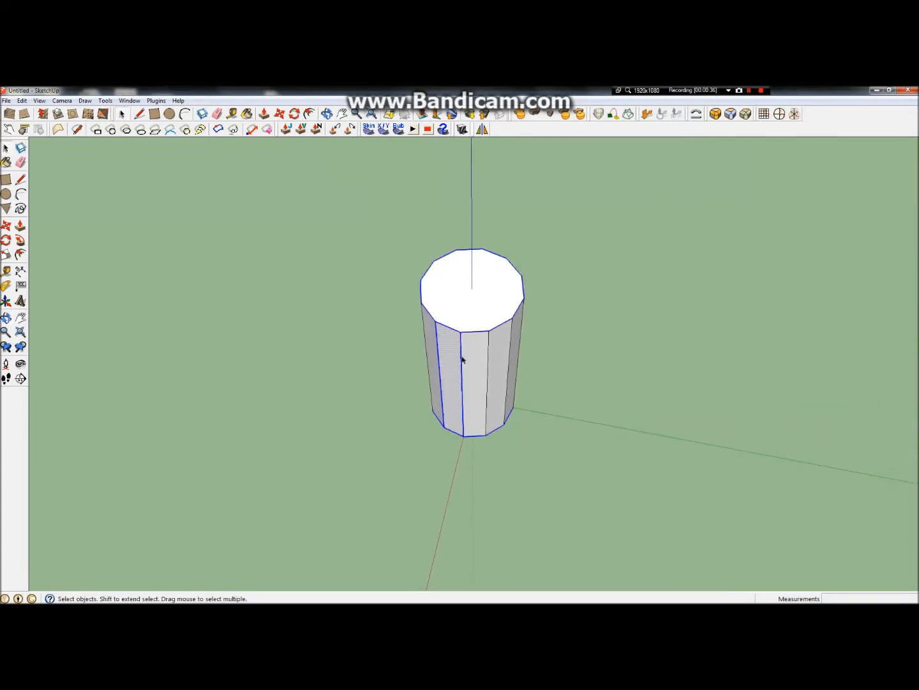
left_click(423, 386)
double_click(460, 383)
left_click(409, 385)
left_click(461, 392)
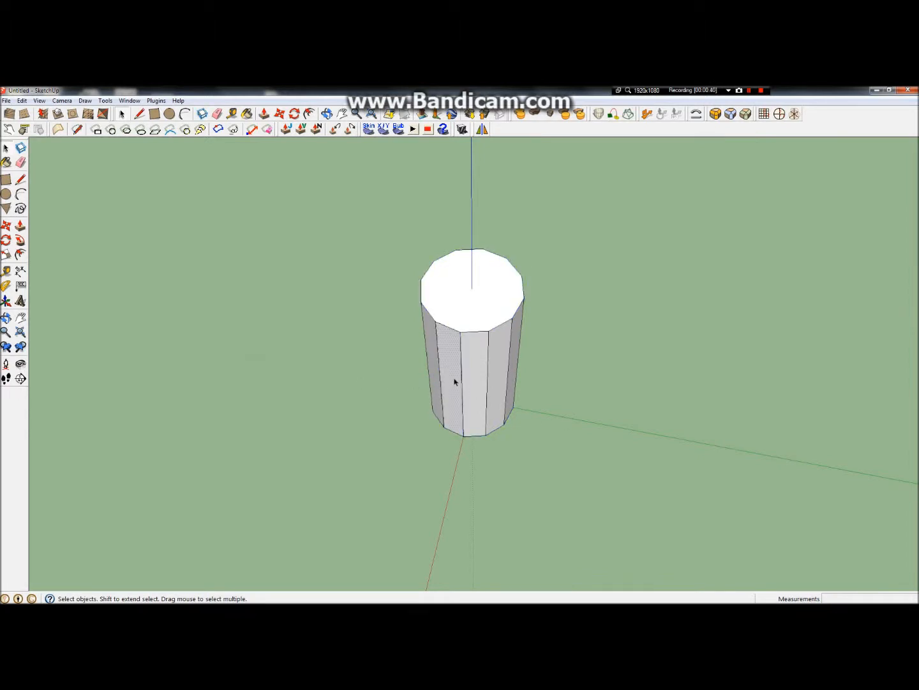
left_click(7, 227)
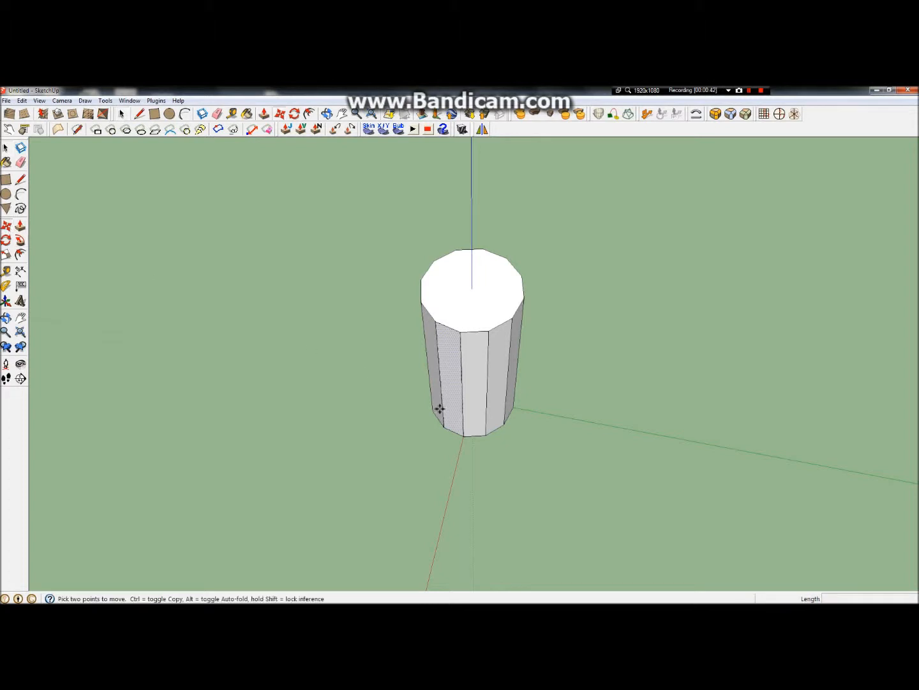
left_click(463, 433)
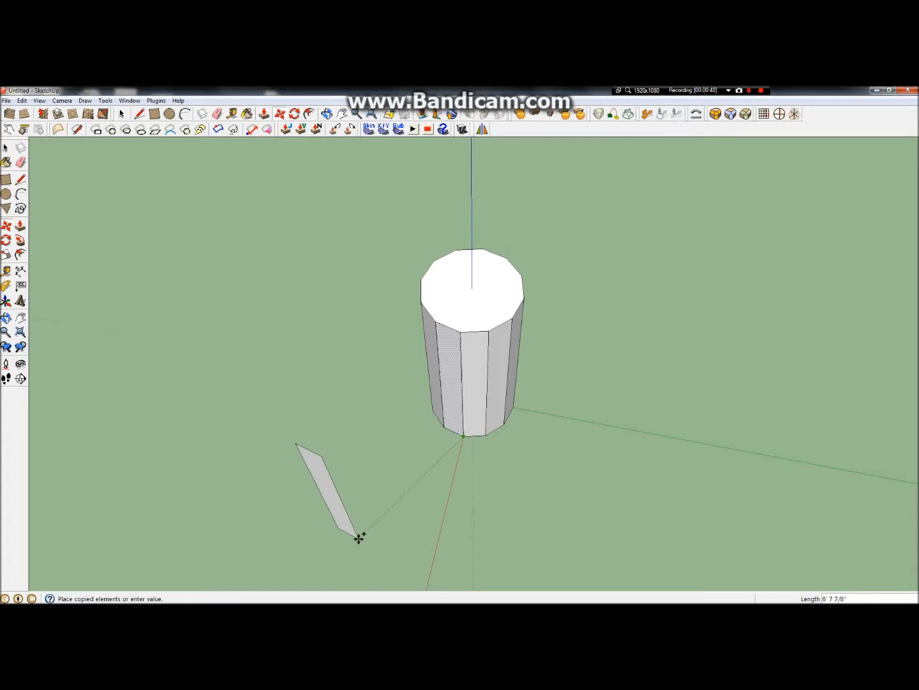
left_click(359, 537)
Use the Protractor on a base corner of the cylinder, aligned with the adjoining bottom edge, to measure the angle between neighbouring sides.
middle_click_drag(515, 333, 475, 463)
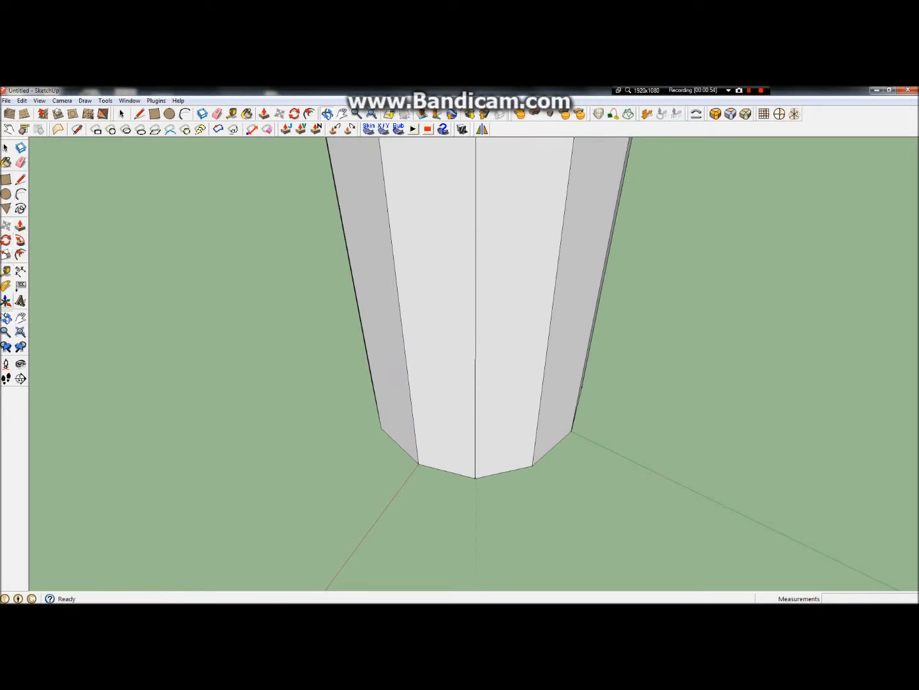
left_click(5, 285)
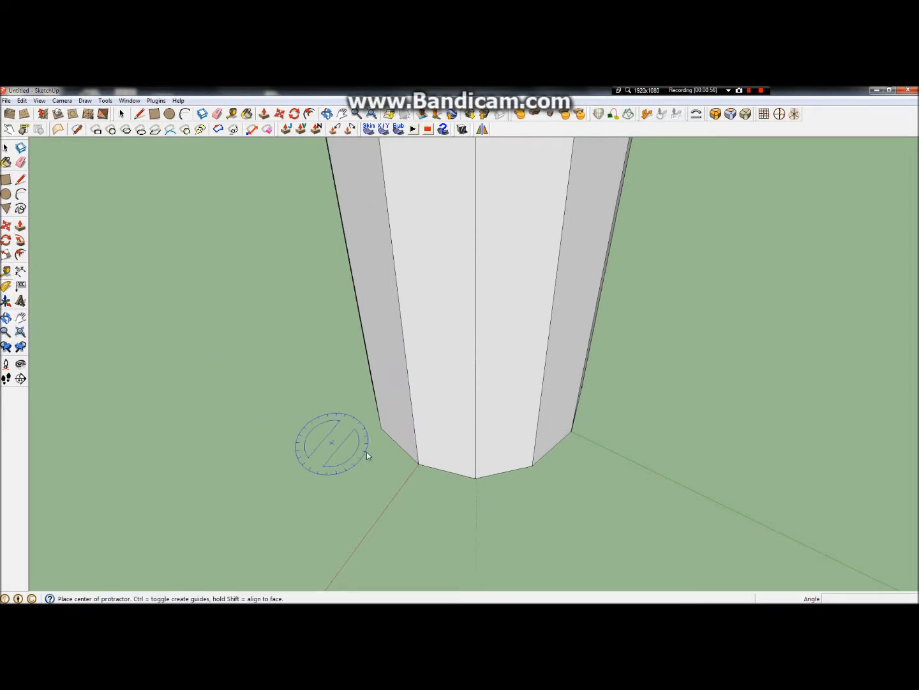
left_click(418, 465)
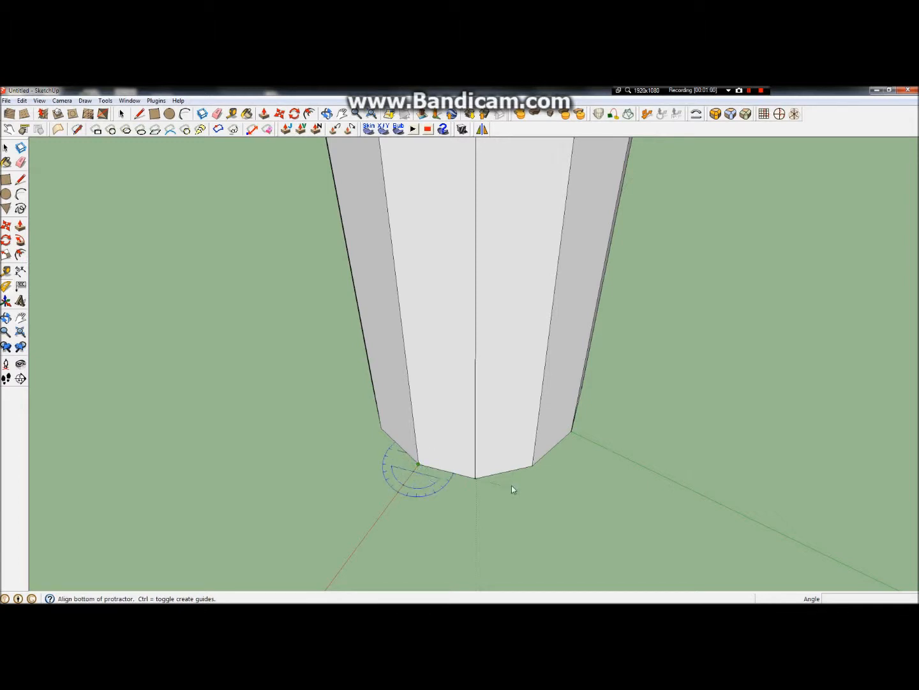
left_click(477, 479)
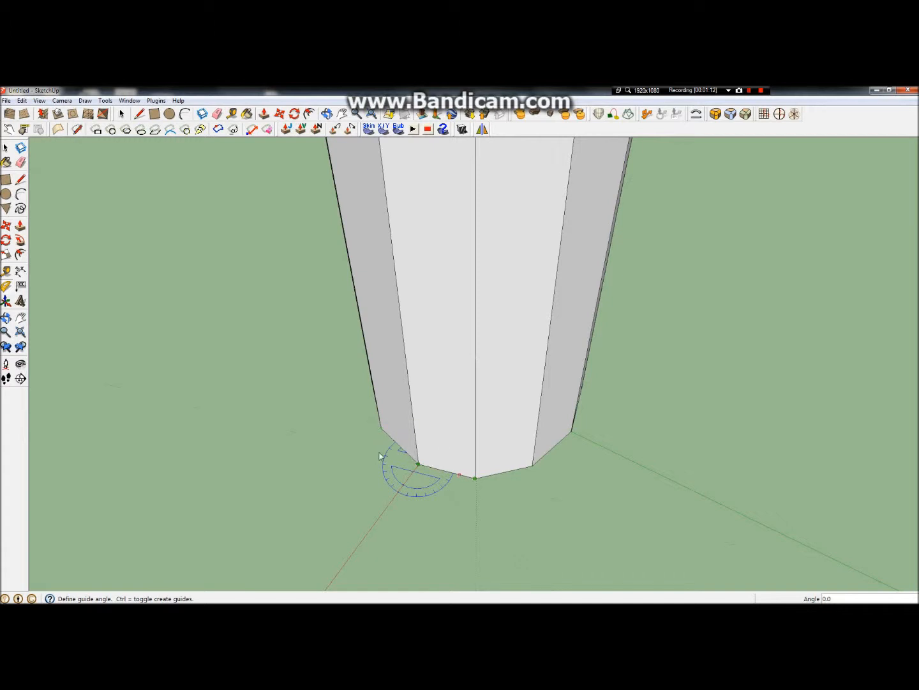
Rotate-copy the loose face by 30° around the midpoint of its bottom edge and multiply the copy 11 times.
left_click(6, 318)
left_click_drag(469, 300, 359, 345)
left_click(5, 240)
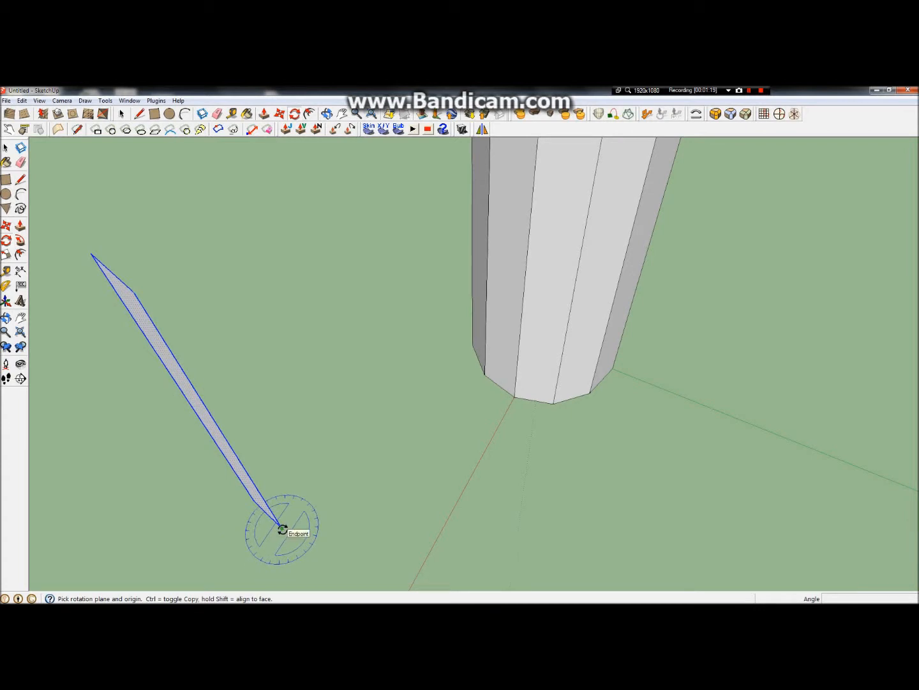
left_click(267, 514)
left_click(227, 550)
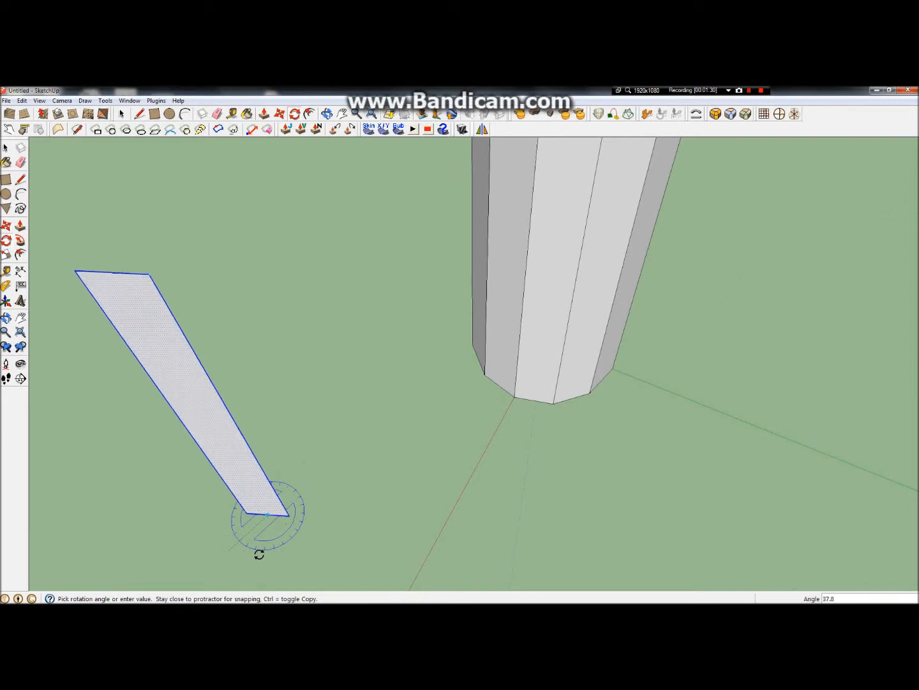
key("ctrl")
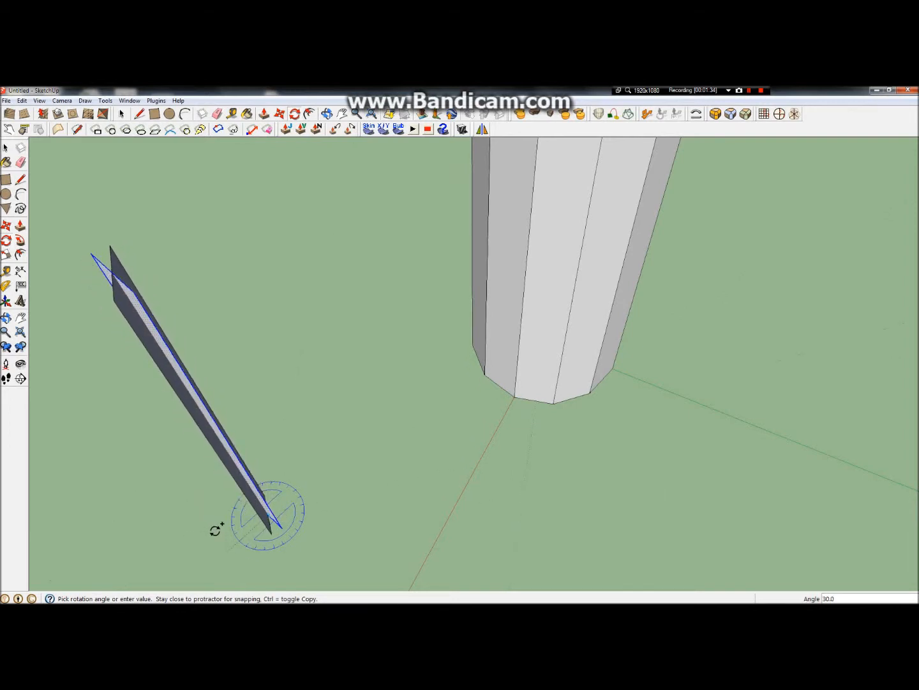
left_click(216, 530)
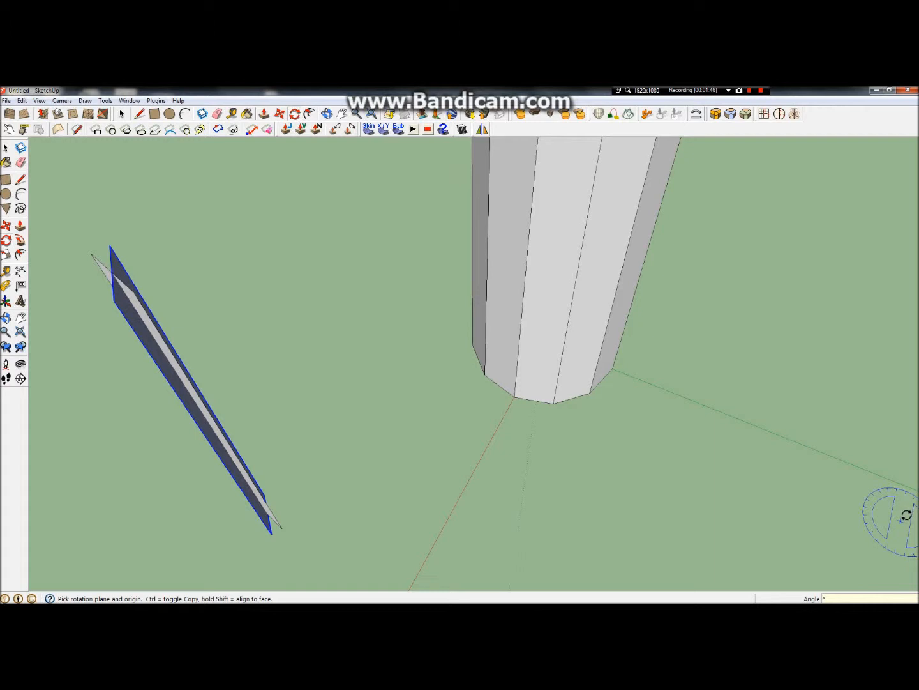
key("Return")
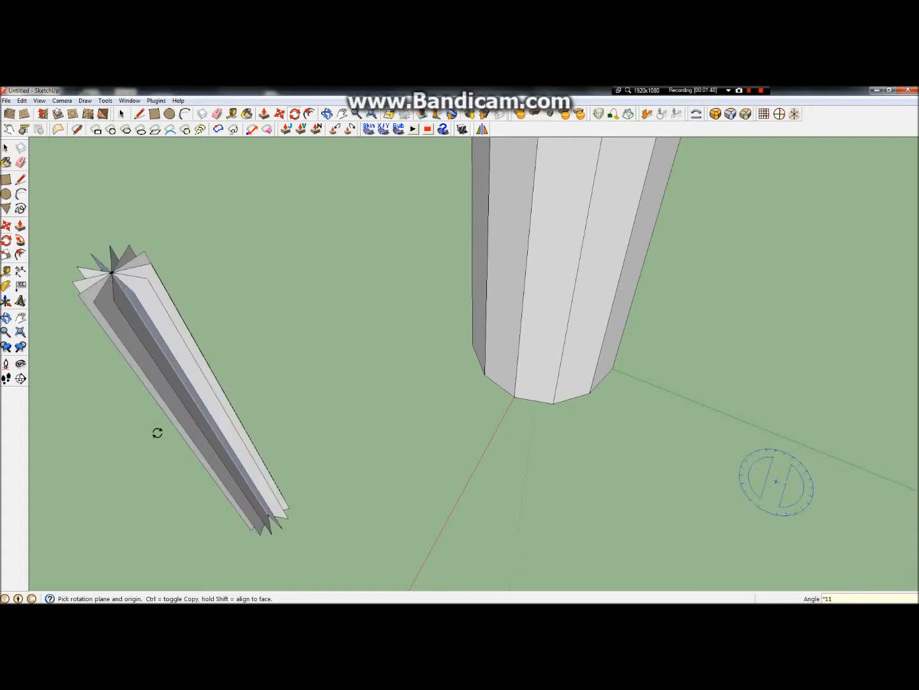
Convert the single loose face and its edges into a component with the default creation options.
left_click(6, 318)
left_click_drag(175, 347, 210, 465)
key("space")
double_click(269, 476)
right_click(270, 476)
left_click(302, 307)
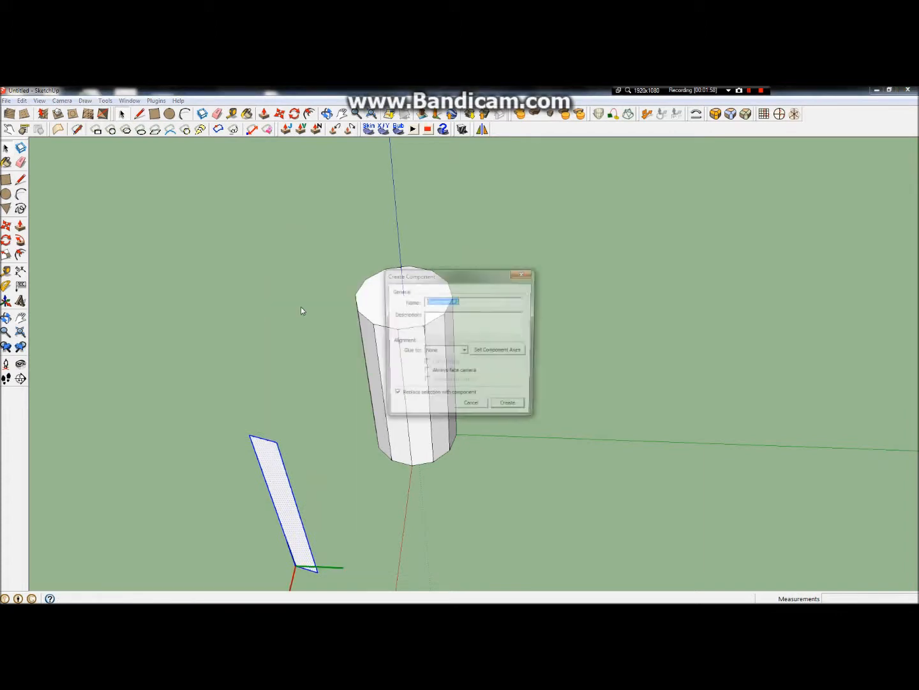
left_click(510, 407)
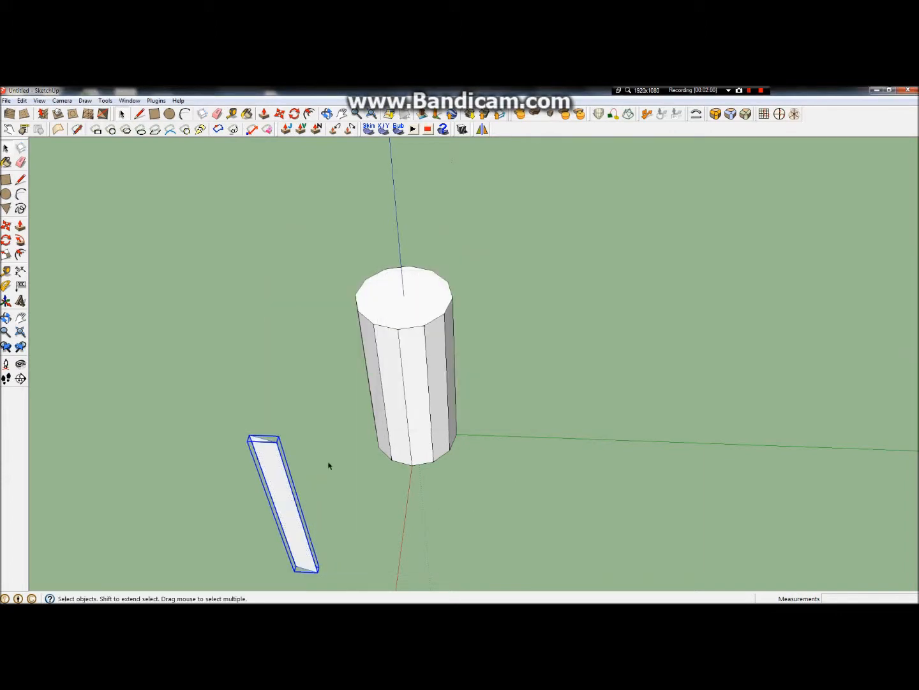
Rotate-copy the panel component by 30° around the midpoint of its bottom edge and multiply the copy 11 times.
left_click(6, 239)
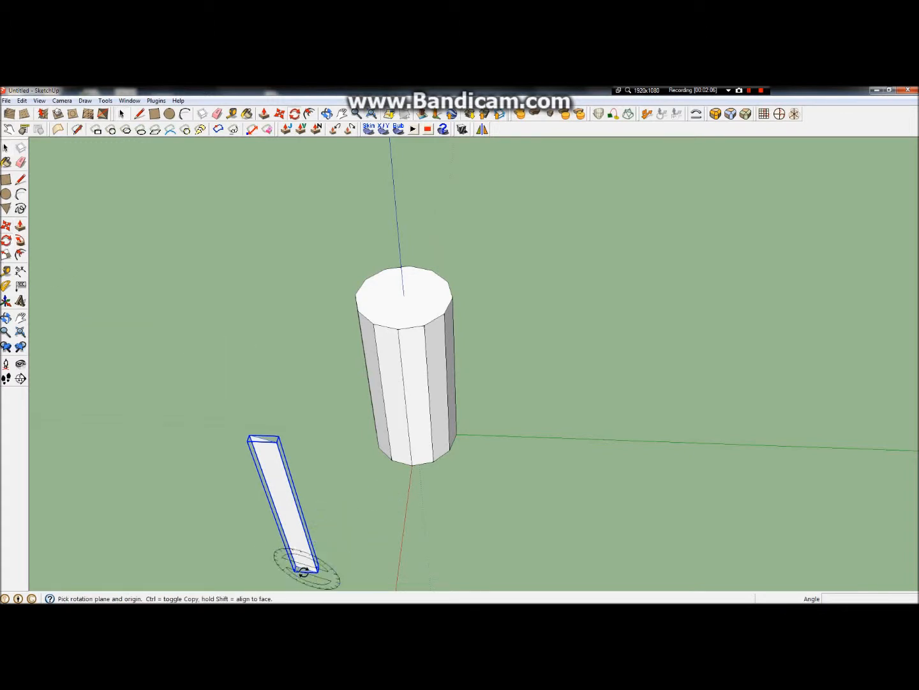
left_click(6, 147)
left_click(201, 253)
left_click(6, 240)
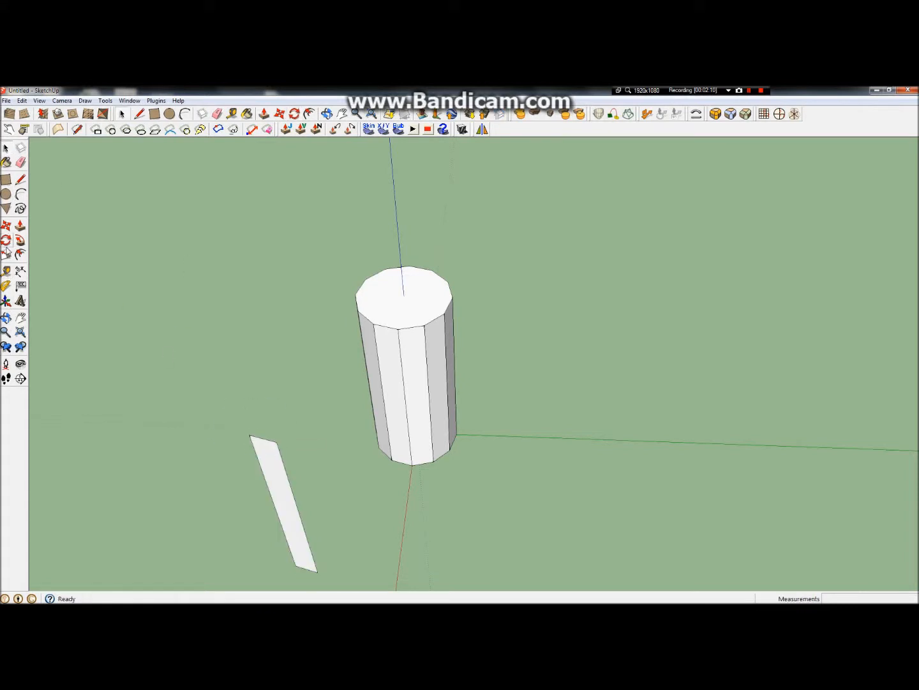
left_click(302, 570)
left_click(272, 566)
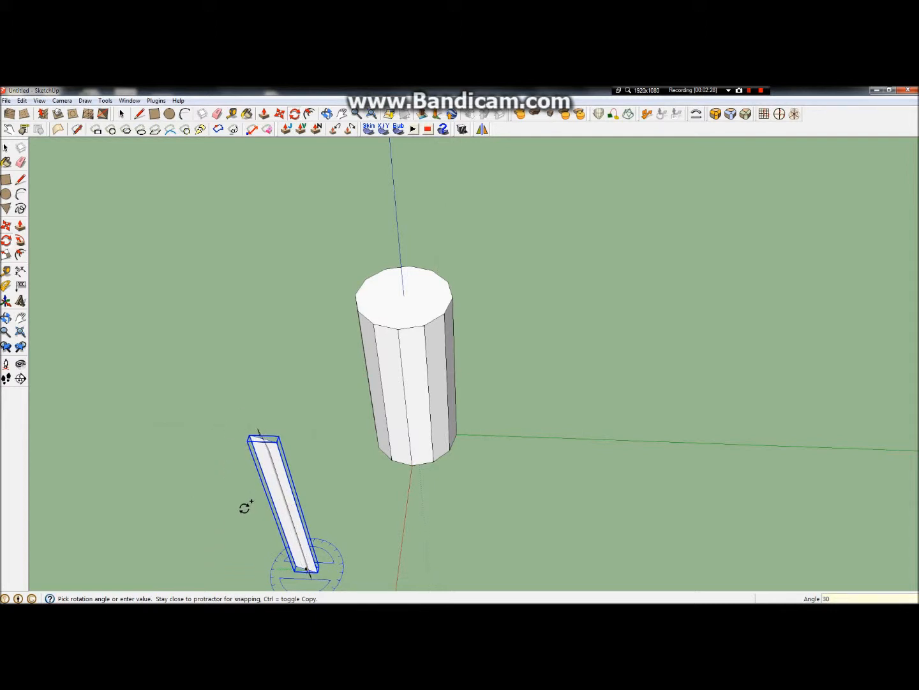
key("Return")
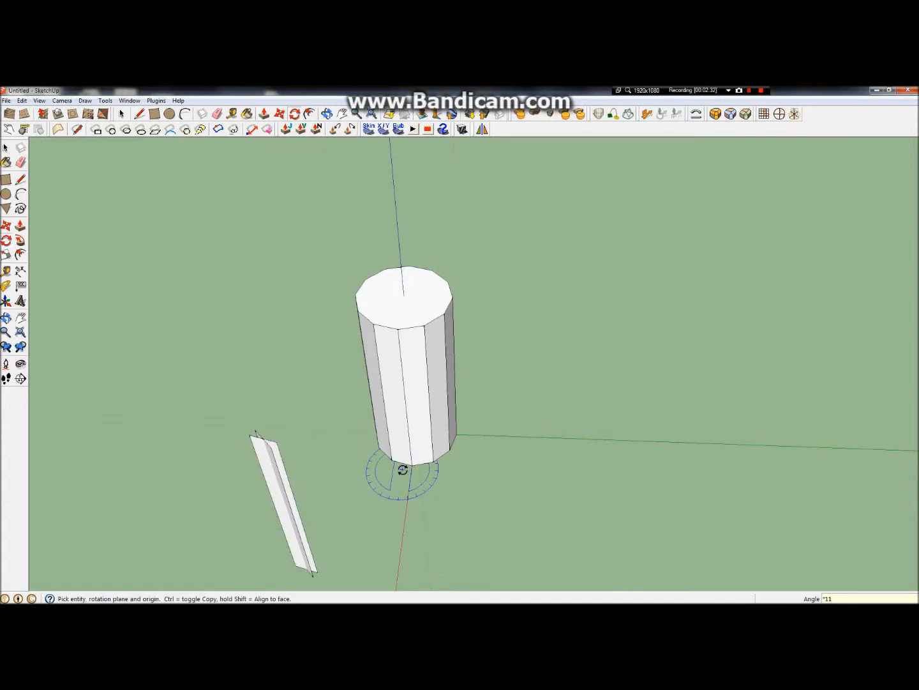
scroll(239, 447, "up", 2)
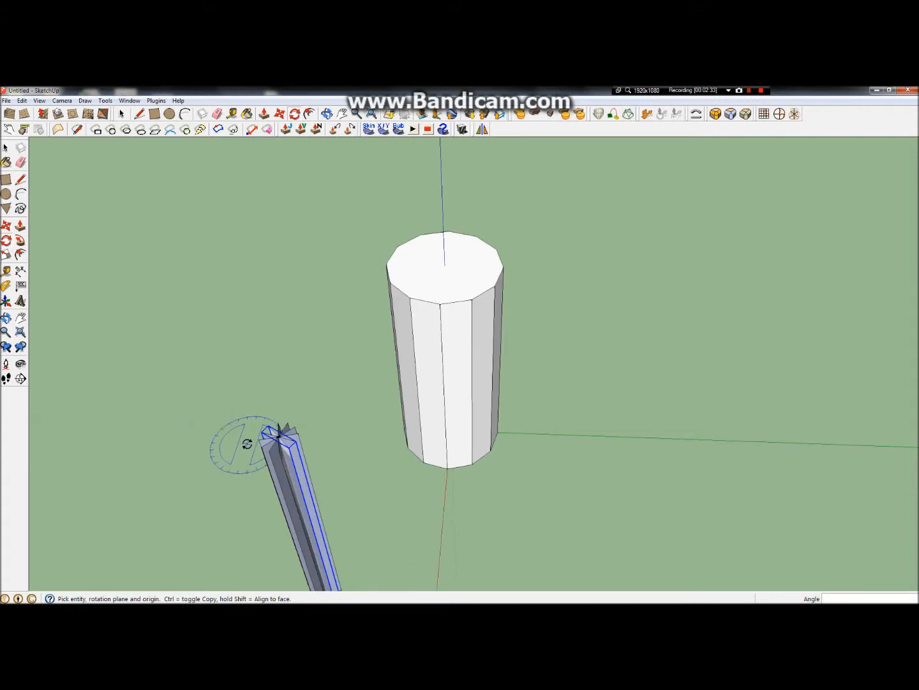
scroll(230, 422, "down", 3)
Move one panel out of the star-shaped cluster, about 3' 8 5/8" toward the red axis in front of the cylinder.
left_click(6, 148)
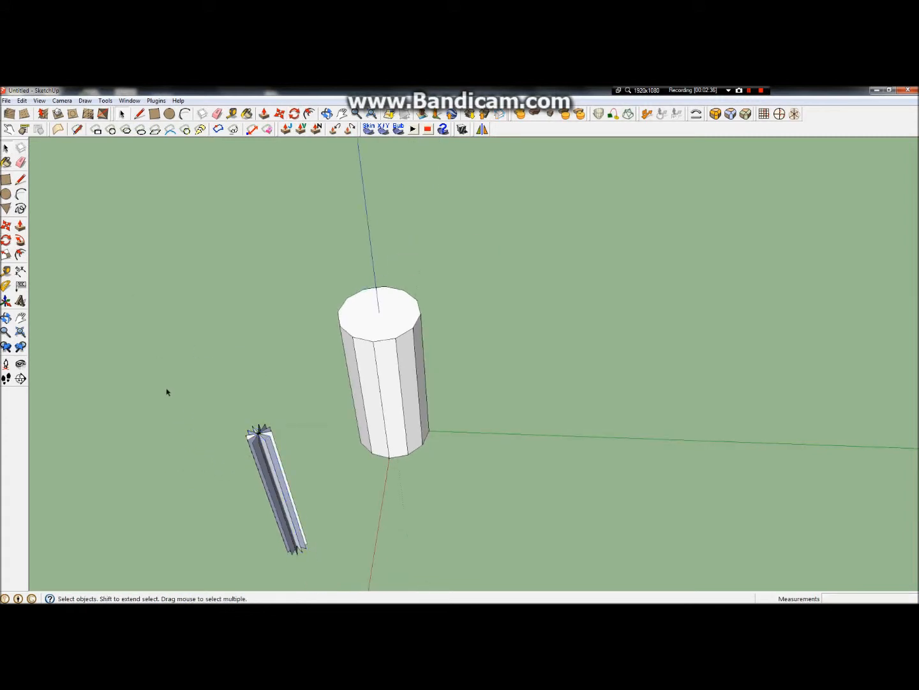
left_click(273, 491)
scroll(313, 519, "up", 2)
scroll(309, 507, "down", 1)
key("m")
left_click_drag(300, 546, 380, 543)
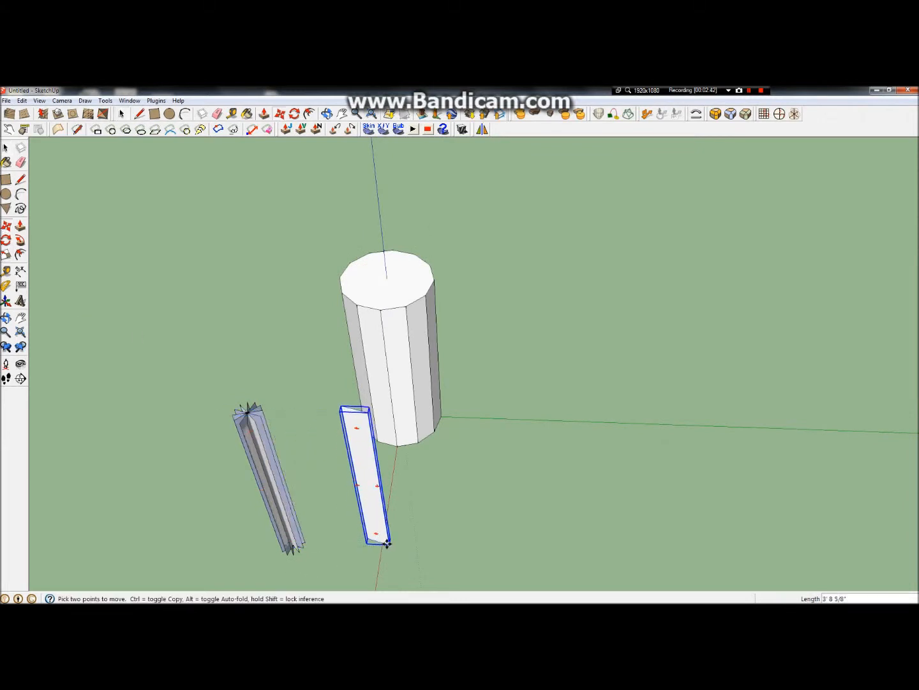
Move a second panel from the cluster about 5' 6 1/2" to the far side of the first separated panel.
left_click(6, 147)
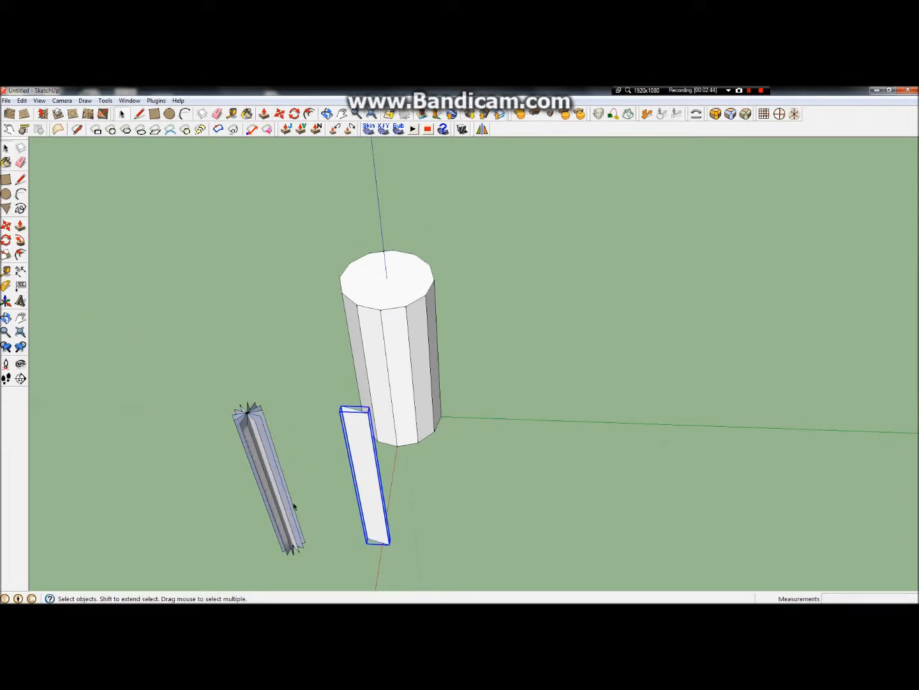
scroll(284, 482, "up", 1)
left_click(273, 466)
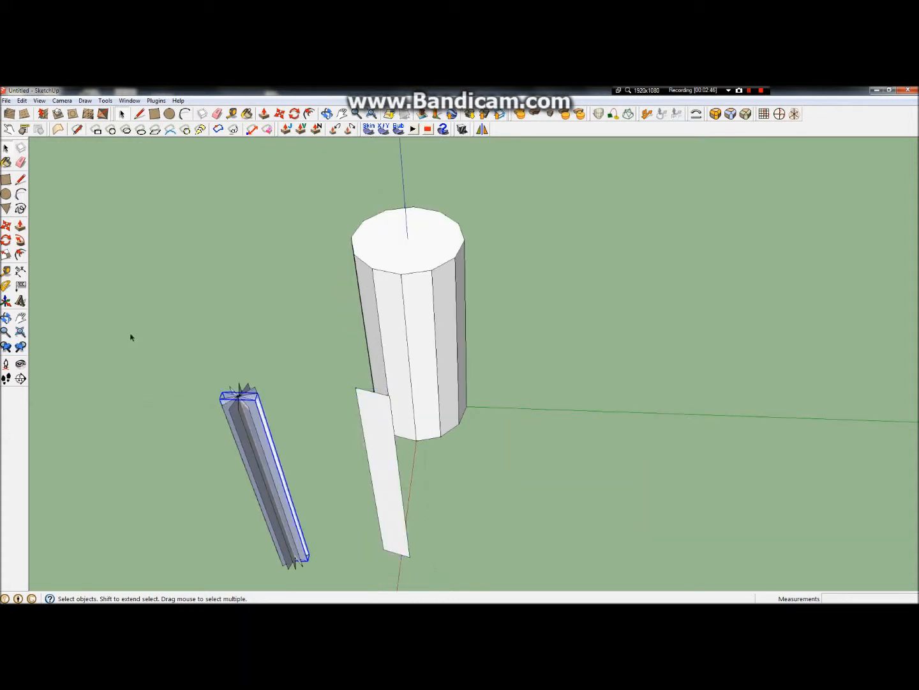
left_click(5, 226)
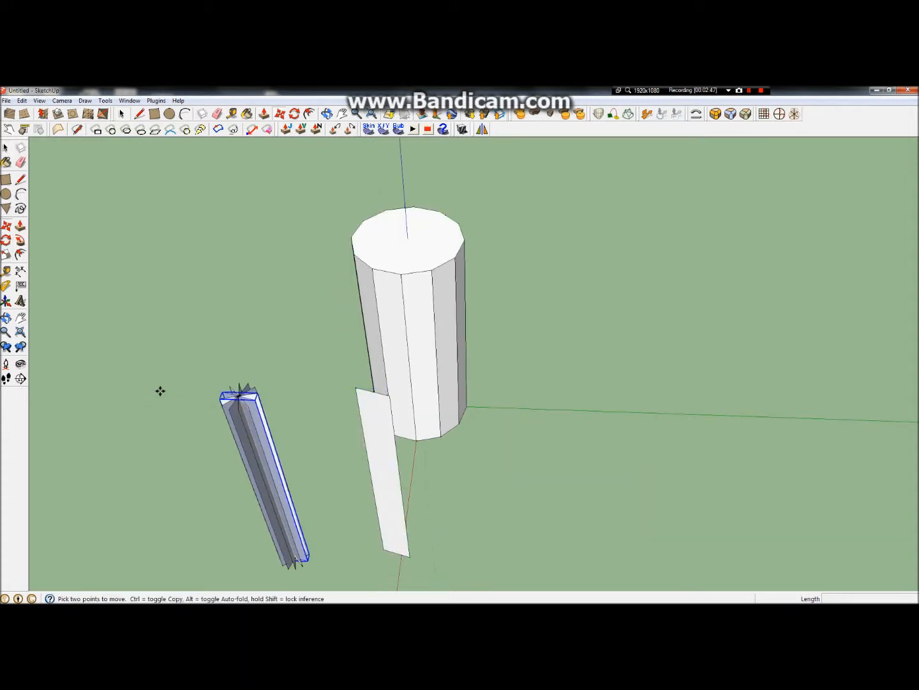
left_click(308, 560)
key("ctrl")
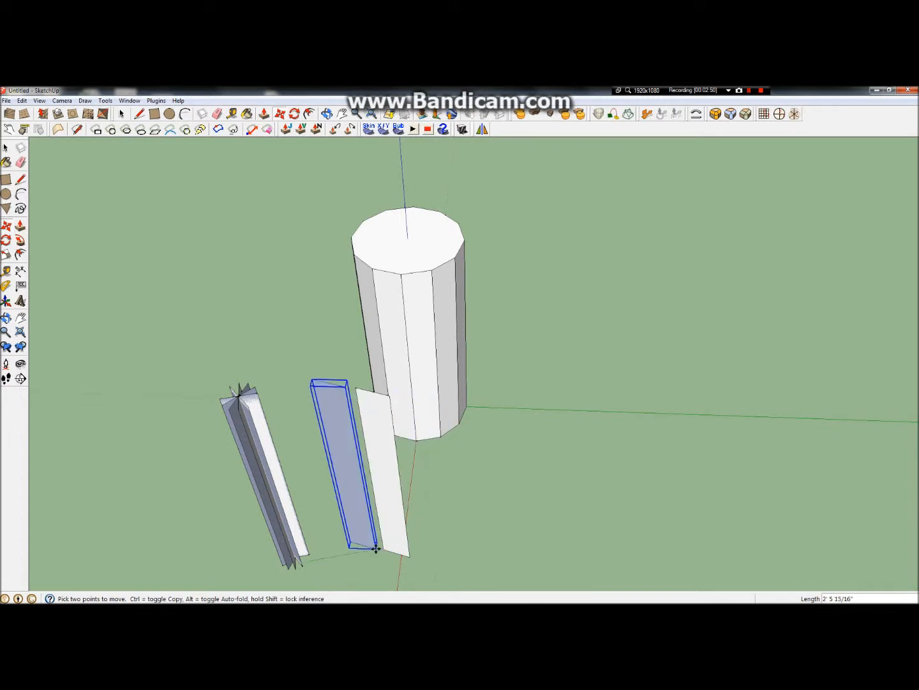
left_click(458, 573)
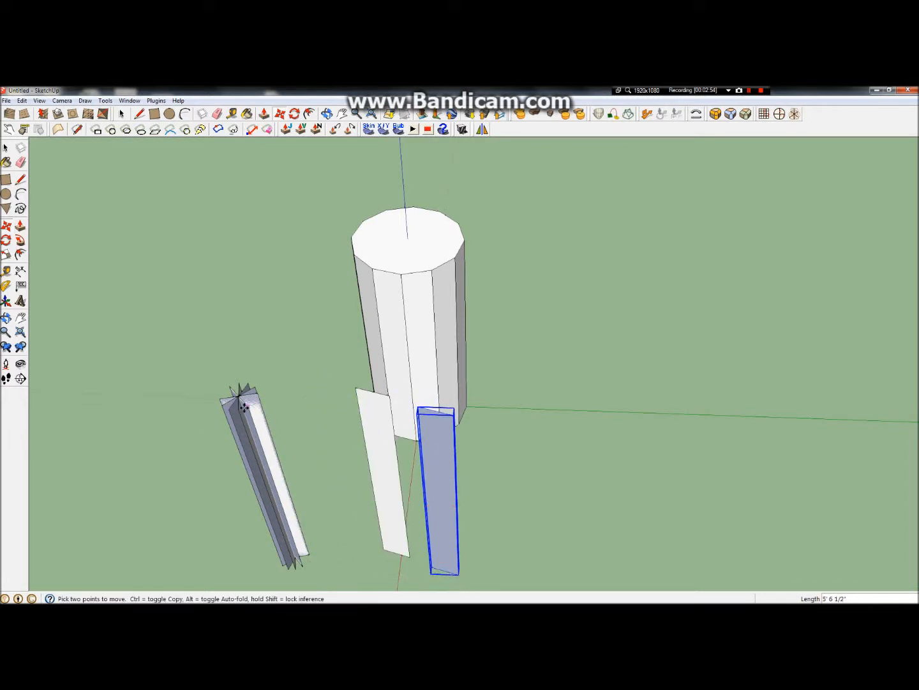
Move one cluster panel edge to edge against the first separated panel and set another cluster panel aside, about 3' 7 5/8" away.
key("space")
left_click(143, 230)
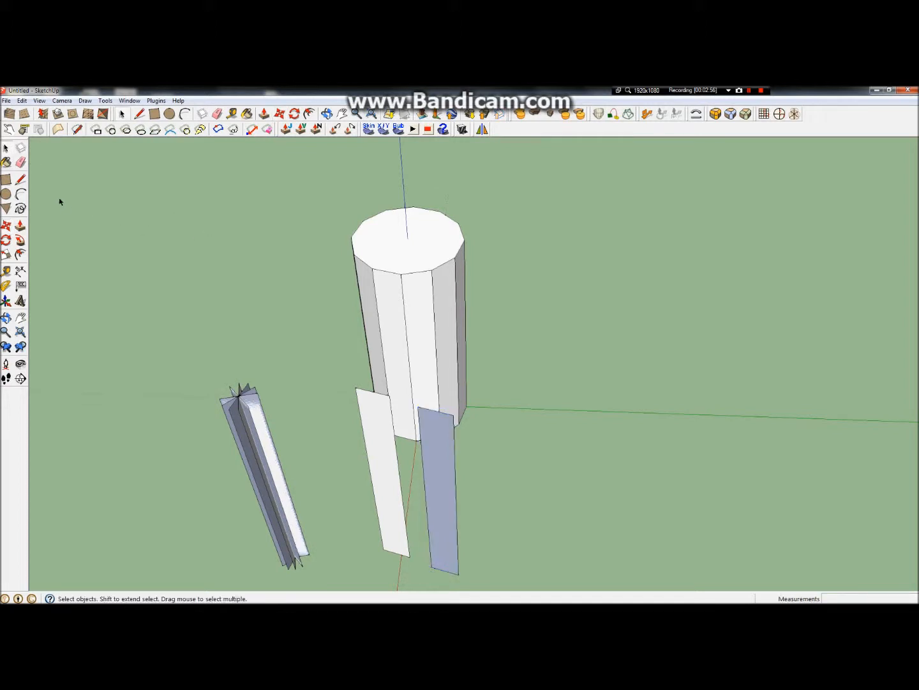
left_click(6, 225)
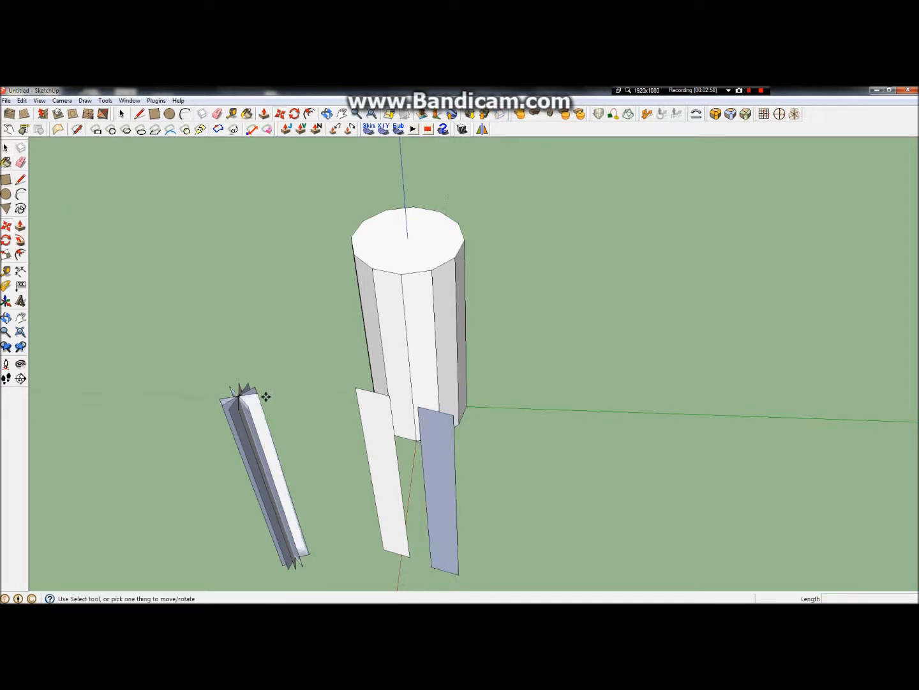
left_click(257, 398)
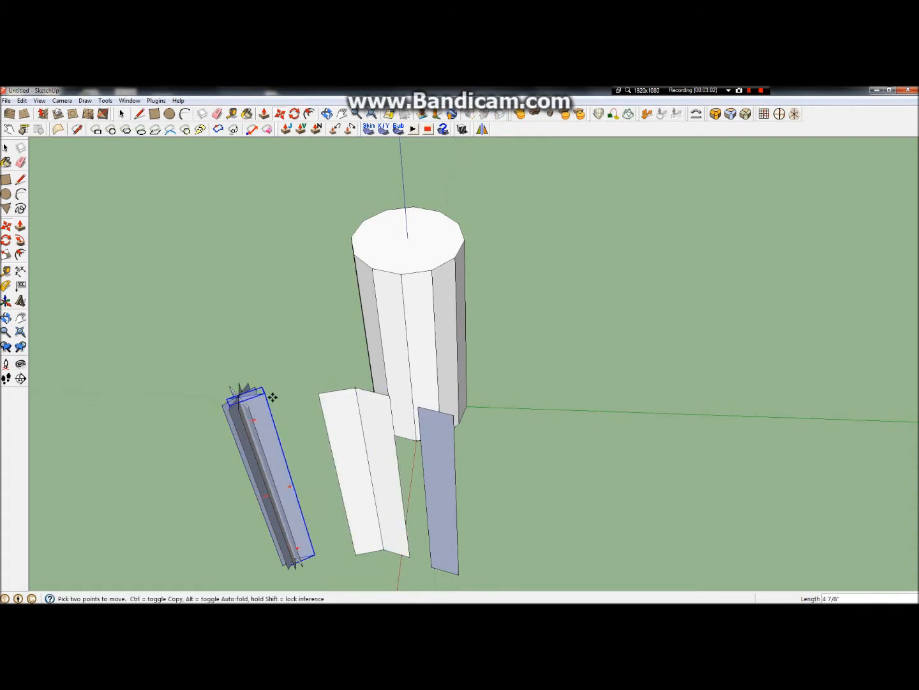
left_click(126, 452)
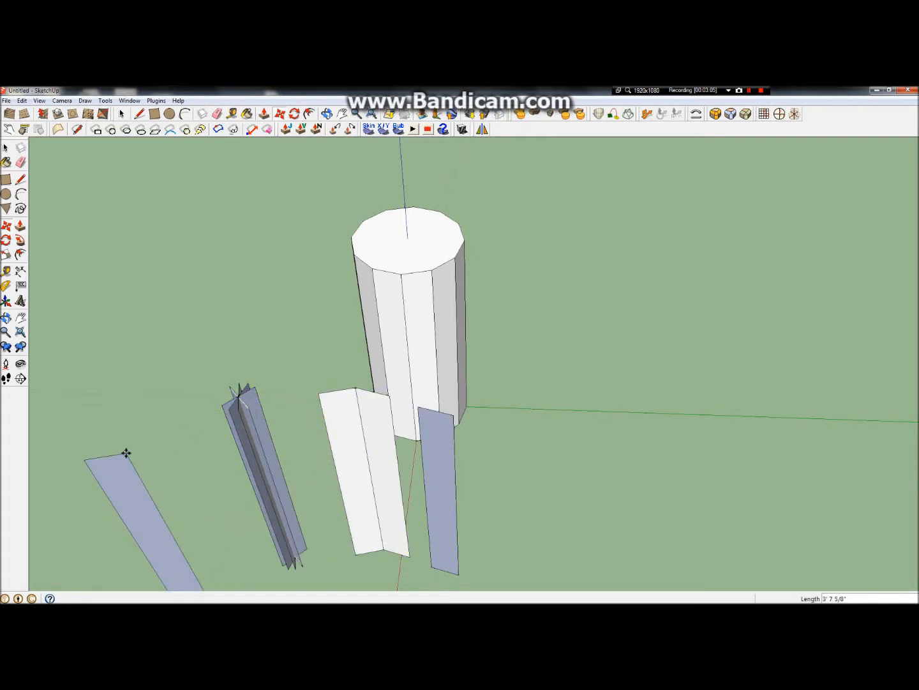
Join another cluster panel to the open end of the joined row and set two further panels aside.
left_click(255, 387)
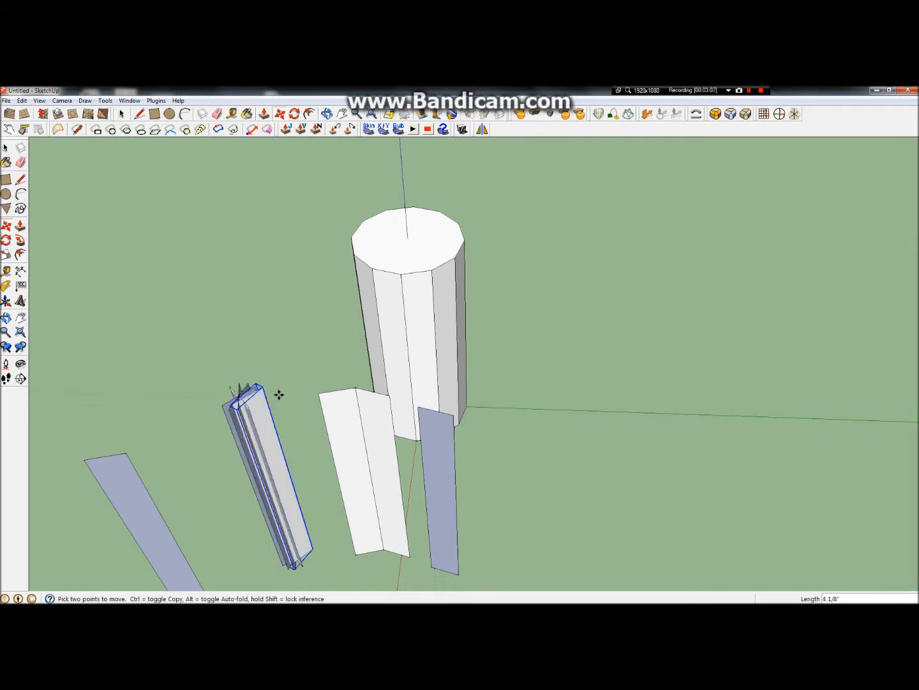
left_click(318, 393)
left_click(257, 389)
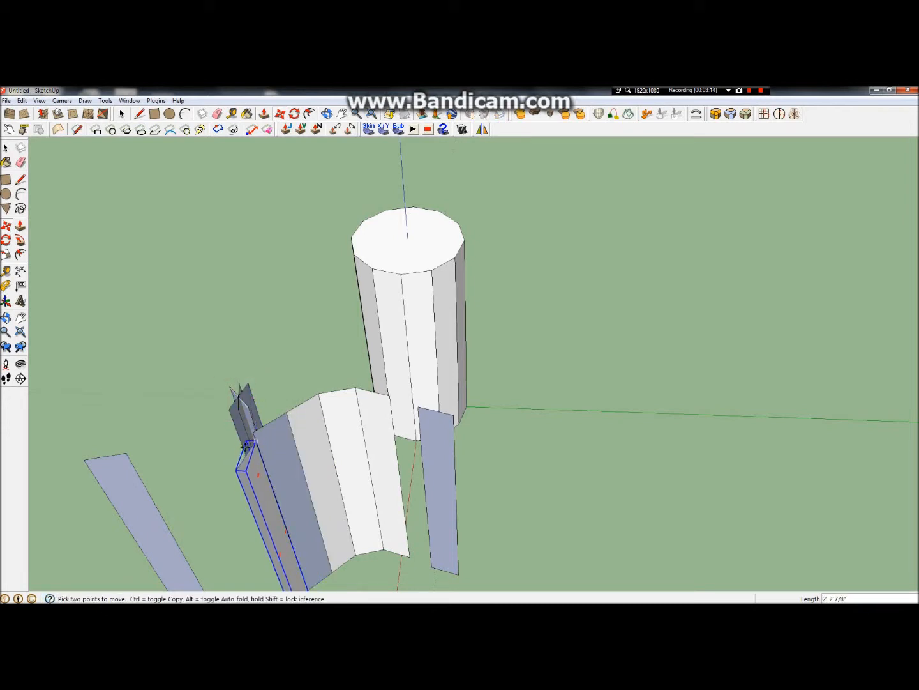
left_click(217, 468)
left_click(279, 429)
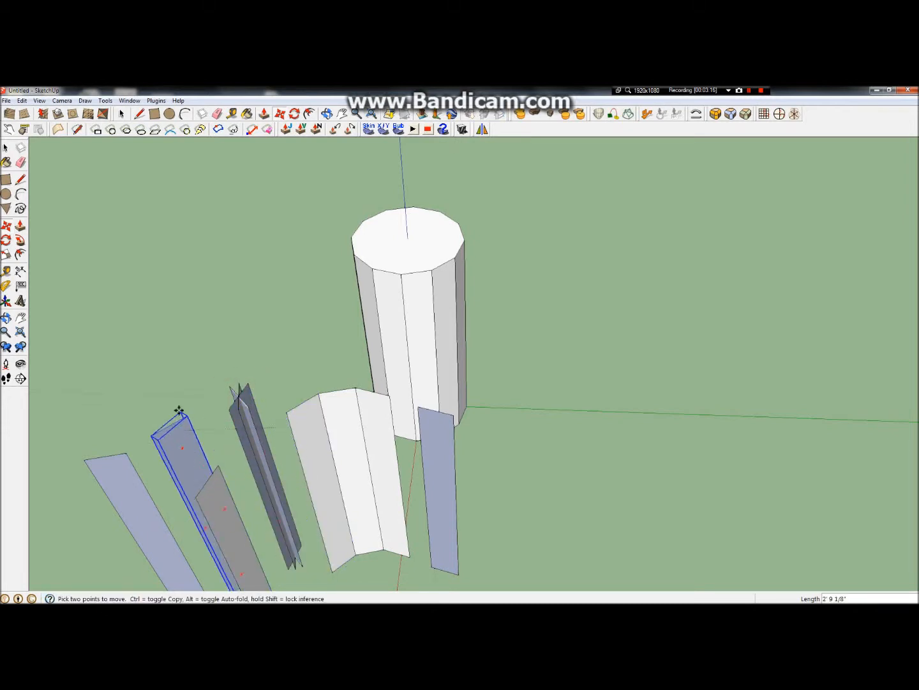
left_click(174, 373)
Snap the nearer set-aside panel by its top corner onto the open end of the joined row.
left_click(252, 388)
left_click(252, 388)
left_click(227, 463)
left_click(288, 411)
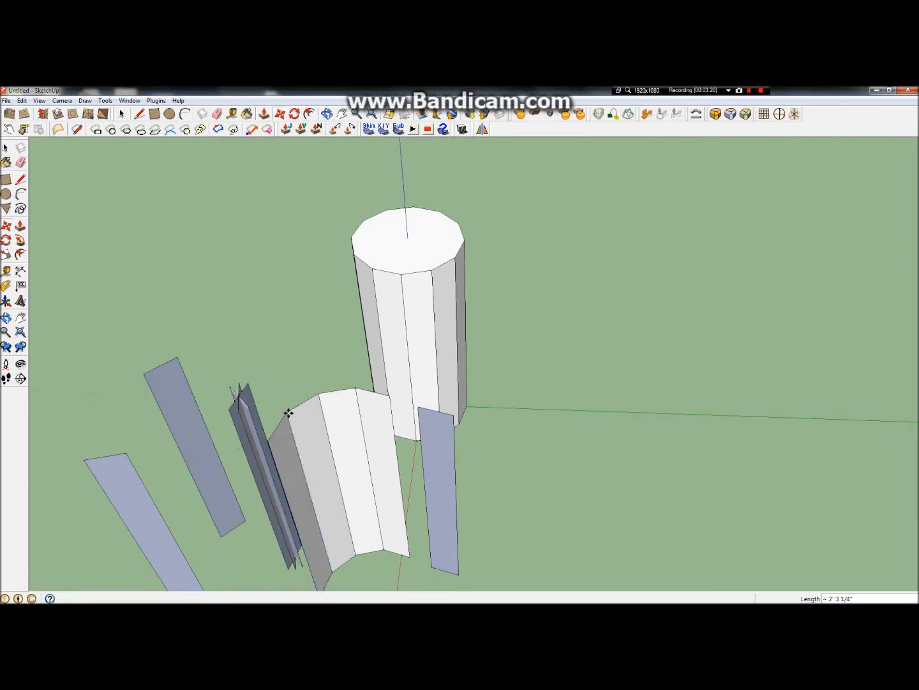
Move two more cluster panels aside and join a third one to the open end of the curved row.
left_click(249, 386)
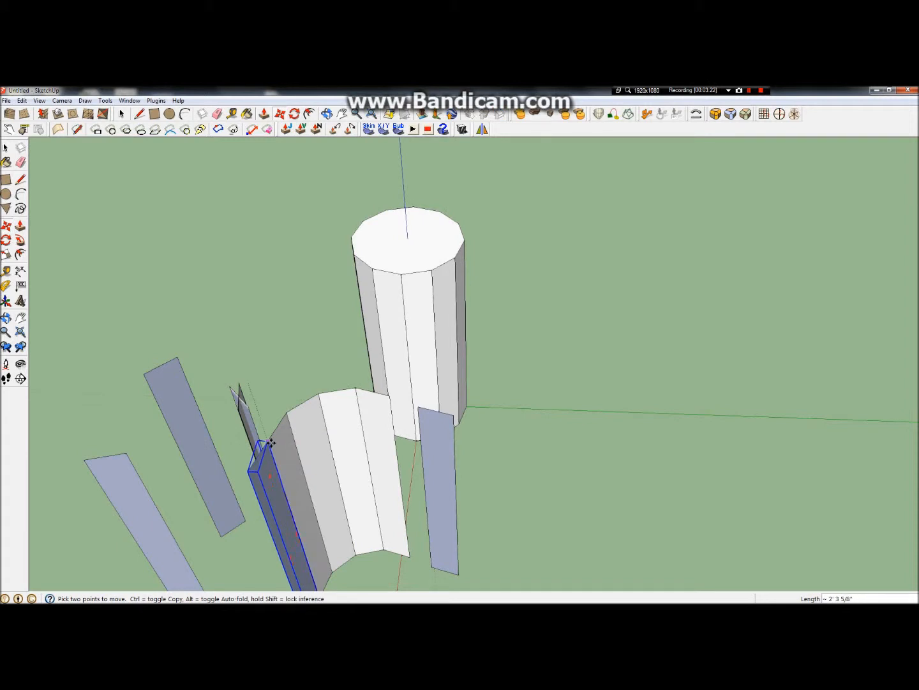
left_click(210, 470)
left_click(246, 386)
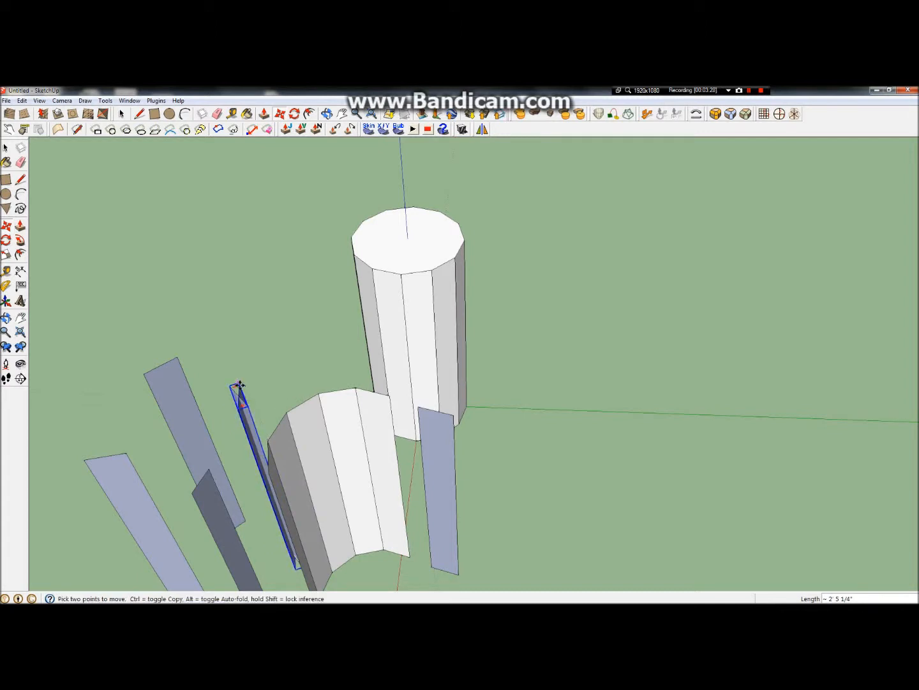
left_click(236, 463)
left_click(234, 383)
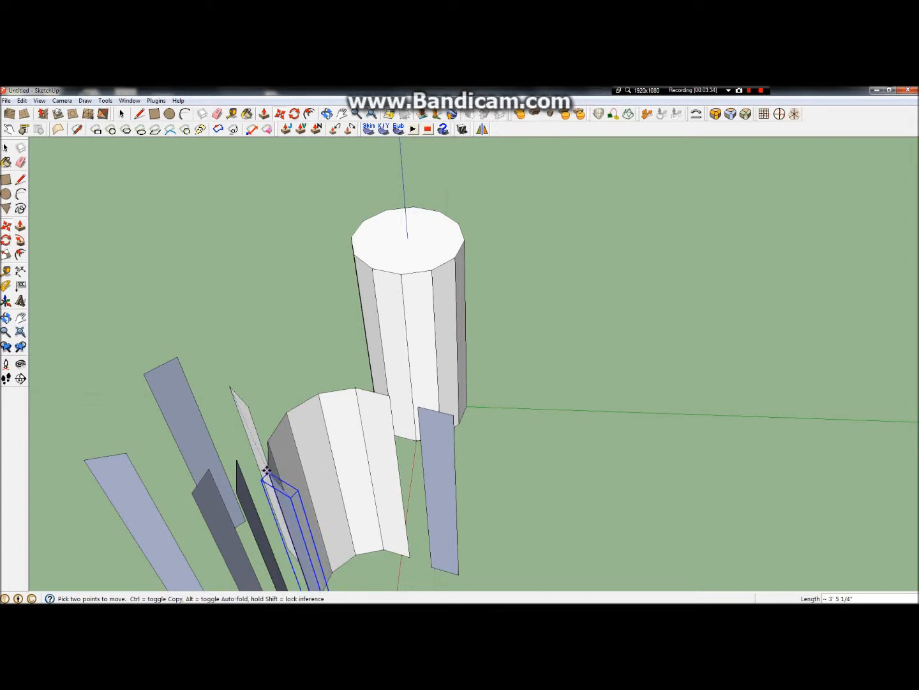
left_click(267, 470)
Move the last cluster panel edge to edge onto the opposite end of the curved row, beside the original cylinder.
scroll(259, 384, "down", 2)
left_click(356, 412)
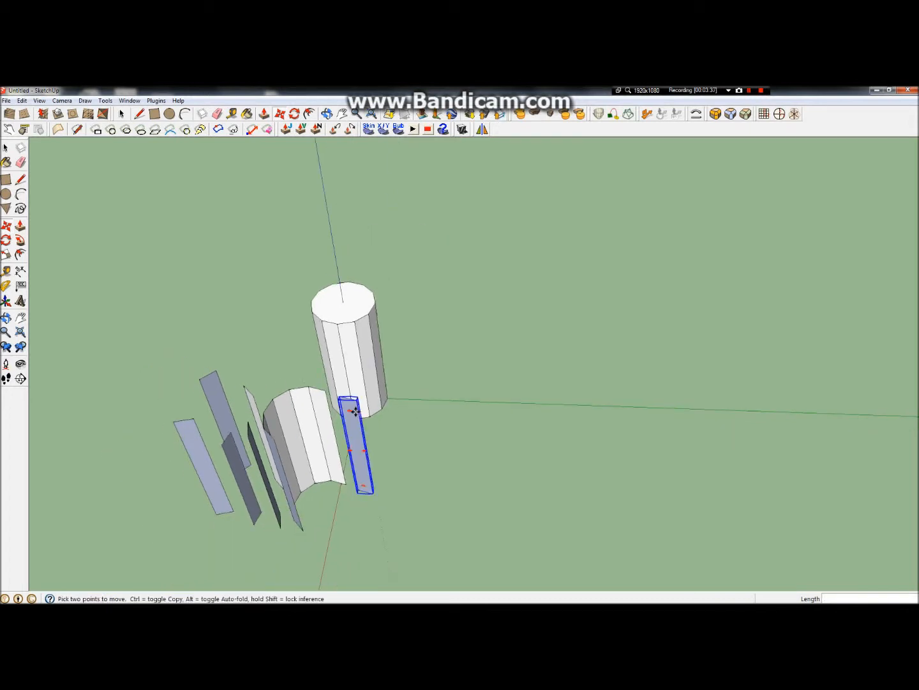
left_click(251, 397)
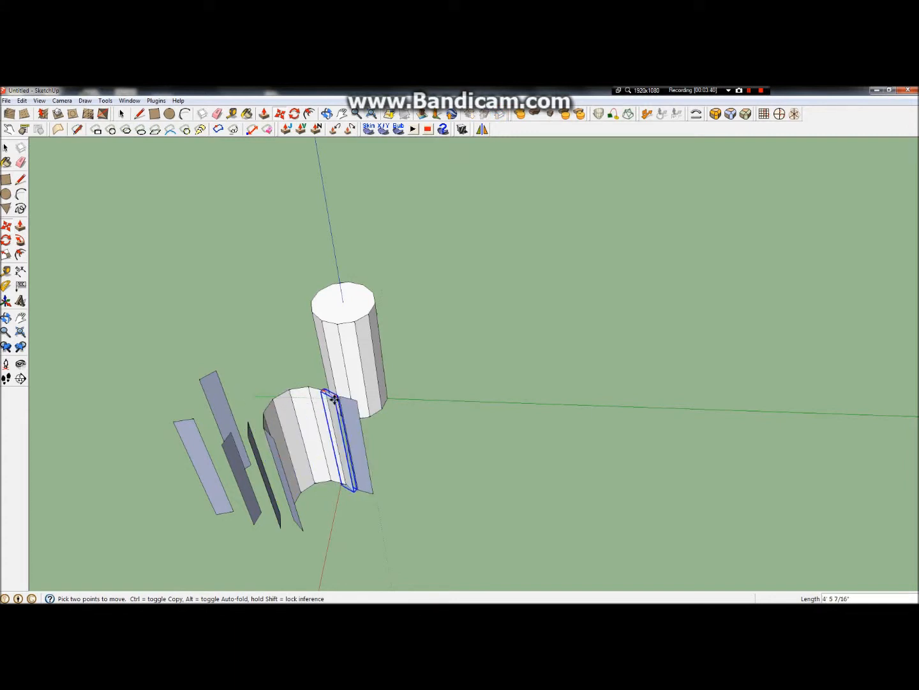
left_click(343, 478)
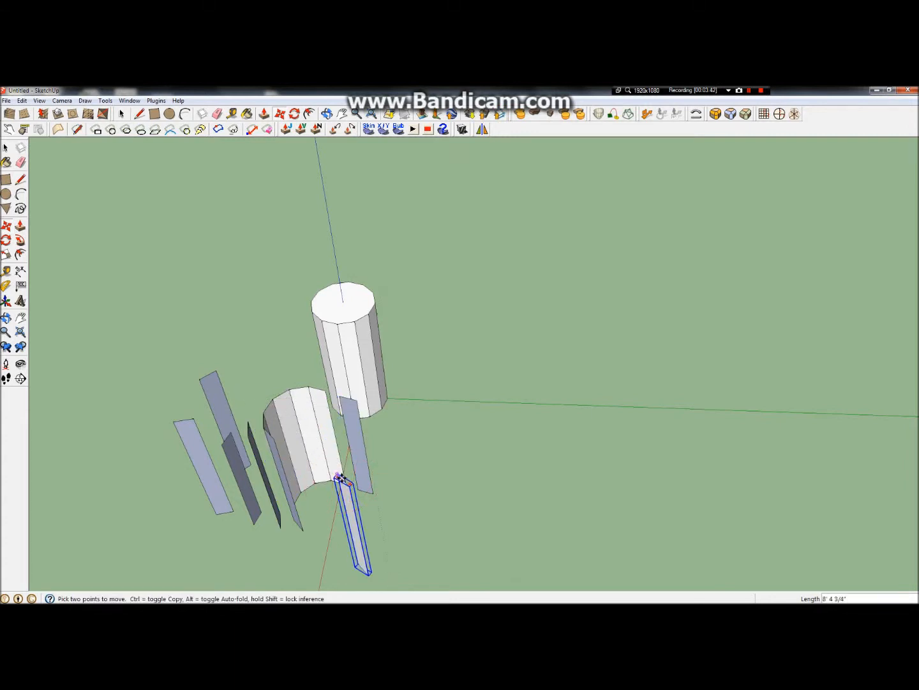
middle_click_drag(327, 481, 348, 476)
left_click(342, 475)
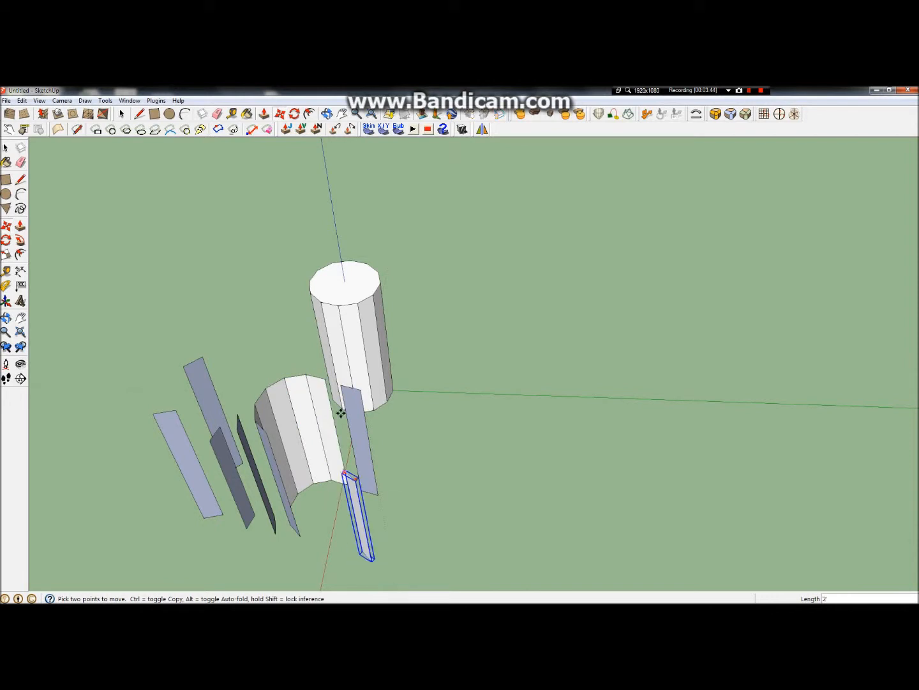
key("Escape")
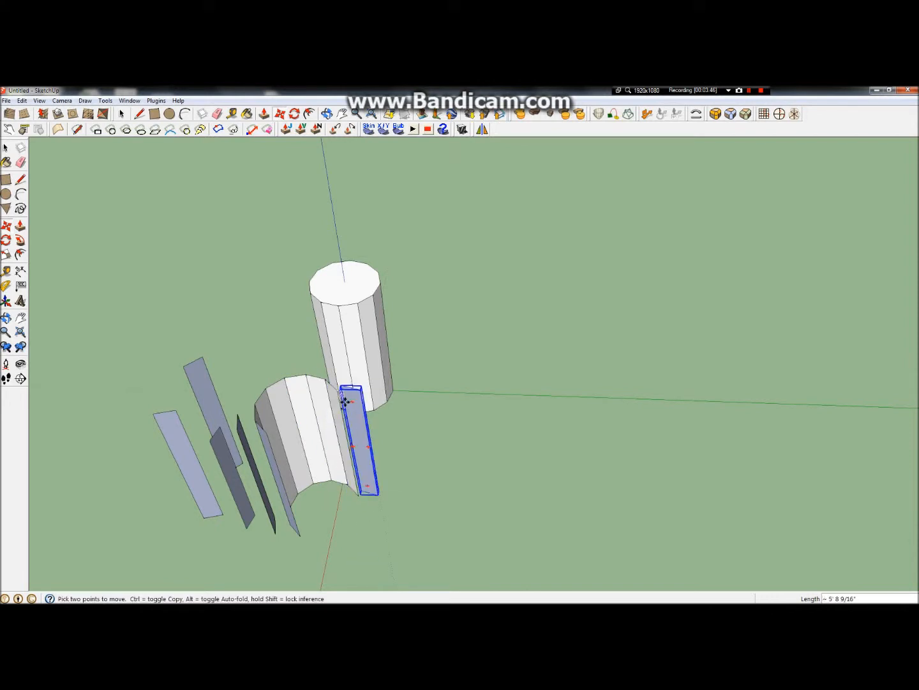
Join the second separated panel to the near end of the curved row and two dark set-aside panels to its other end.
left_click(353, 409)
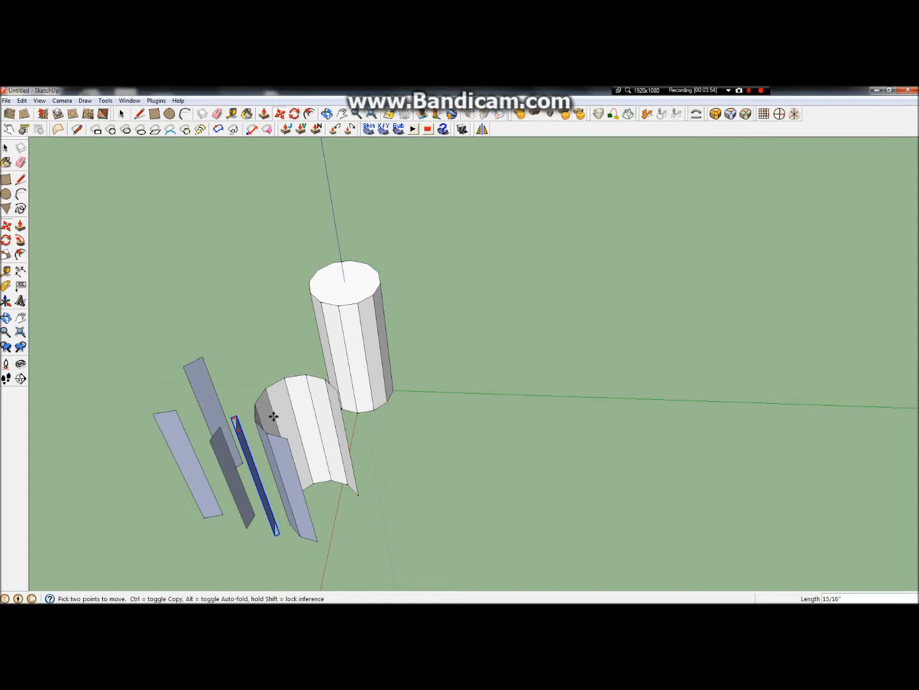
left_click(337, 393)
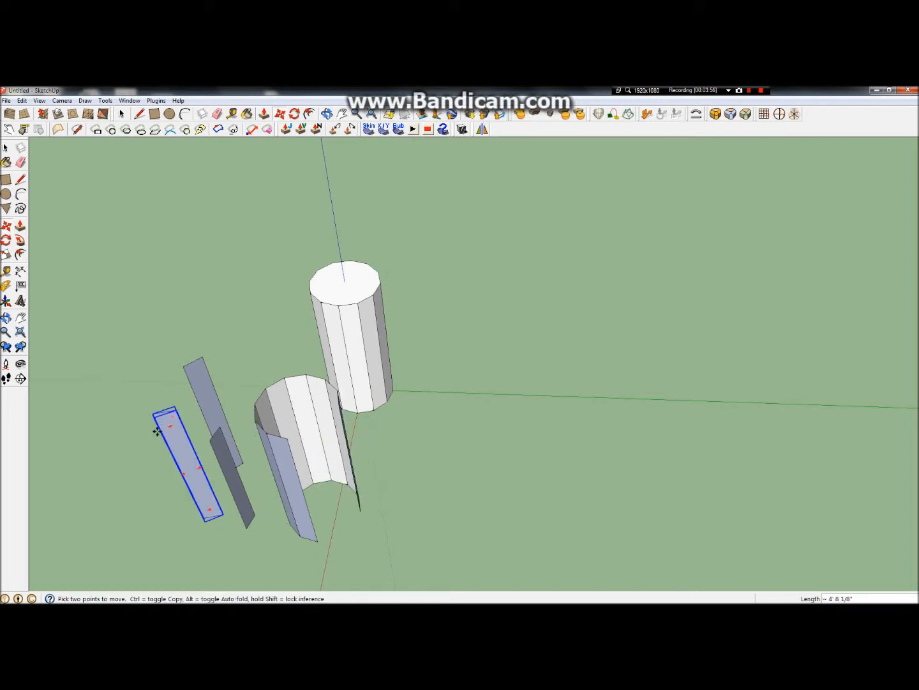
left_click(220, 428)
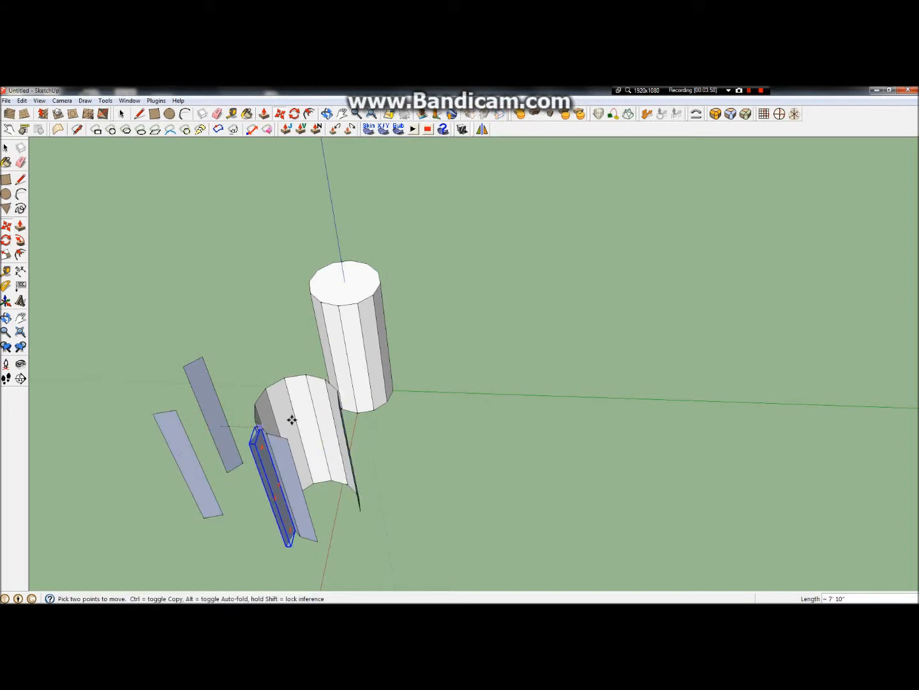
left_click(336, 410)
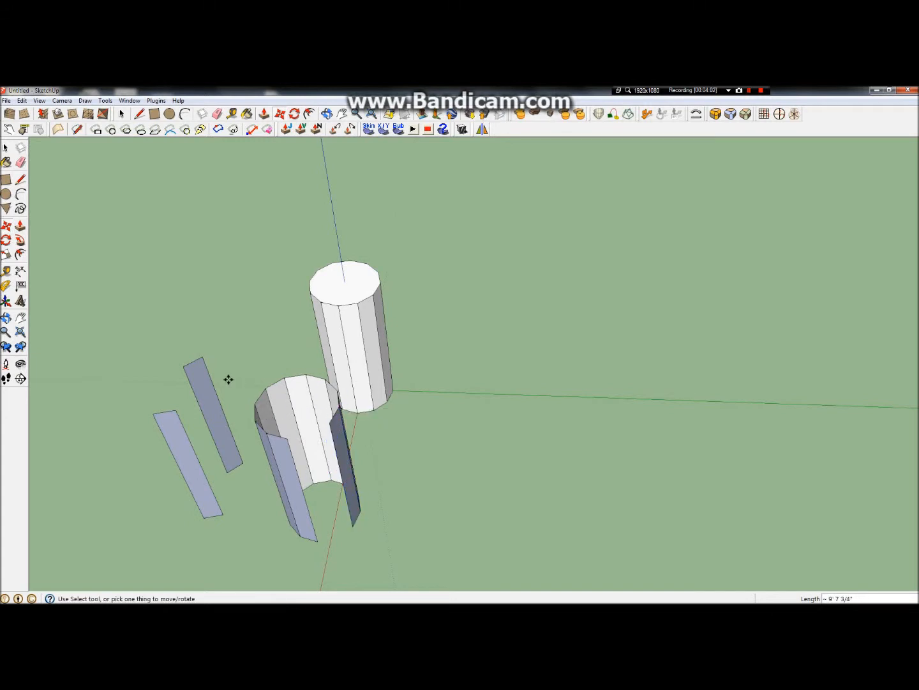
Close the ring by moving the last two set-aside panels corner to corner into the remaining gap.
left_click(203, 360)
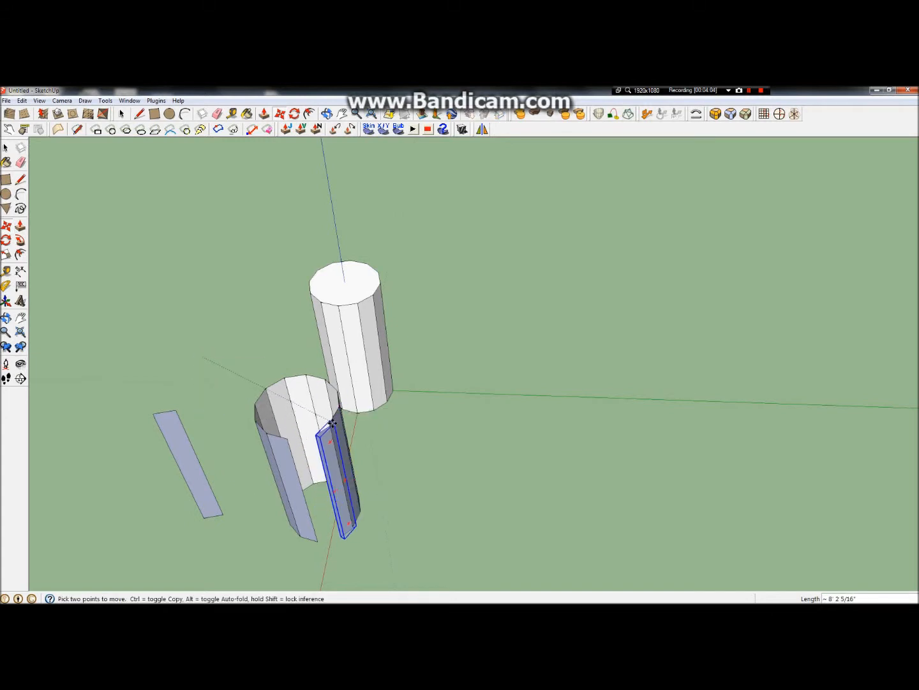
left_click(329, 425)
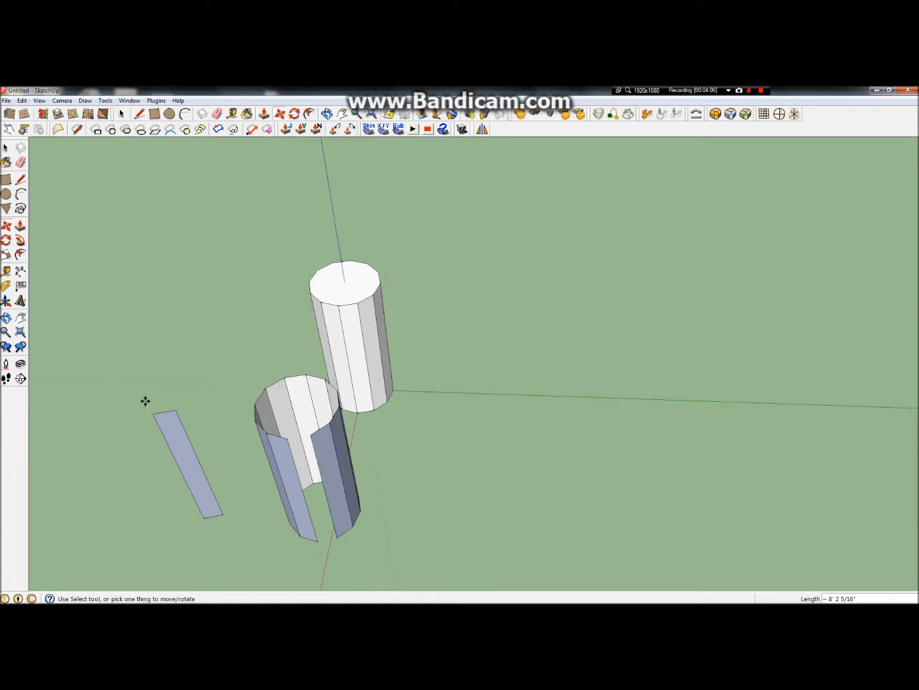
left_click(178, 412)
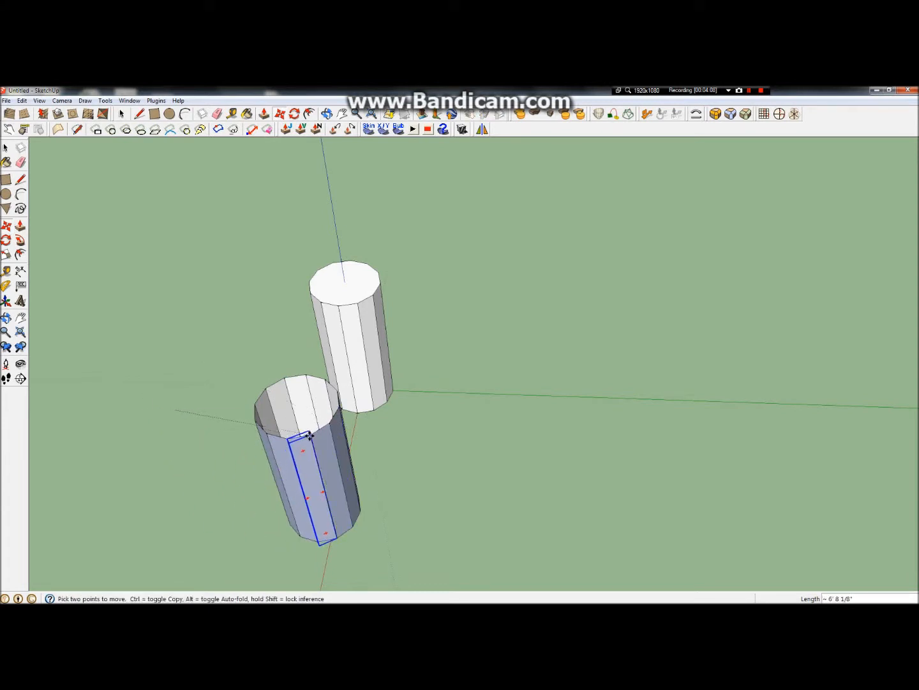
left_click(310, 435)
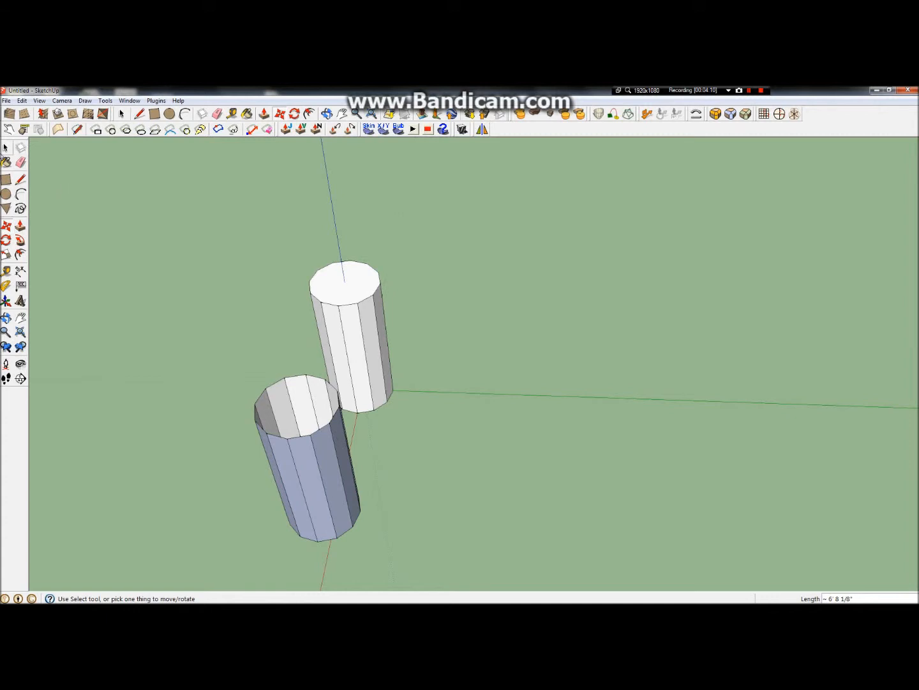
Select one panel of the rebuilt cylinder and examine both cylinders from a low side view.
key("space")
scroll(333, 491, "up", 4)
left_click(330, 492)
scroll(226, 395, "down", 2)
left_click(6, 317)
left_click_drag(286, 445, 397, 90)
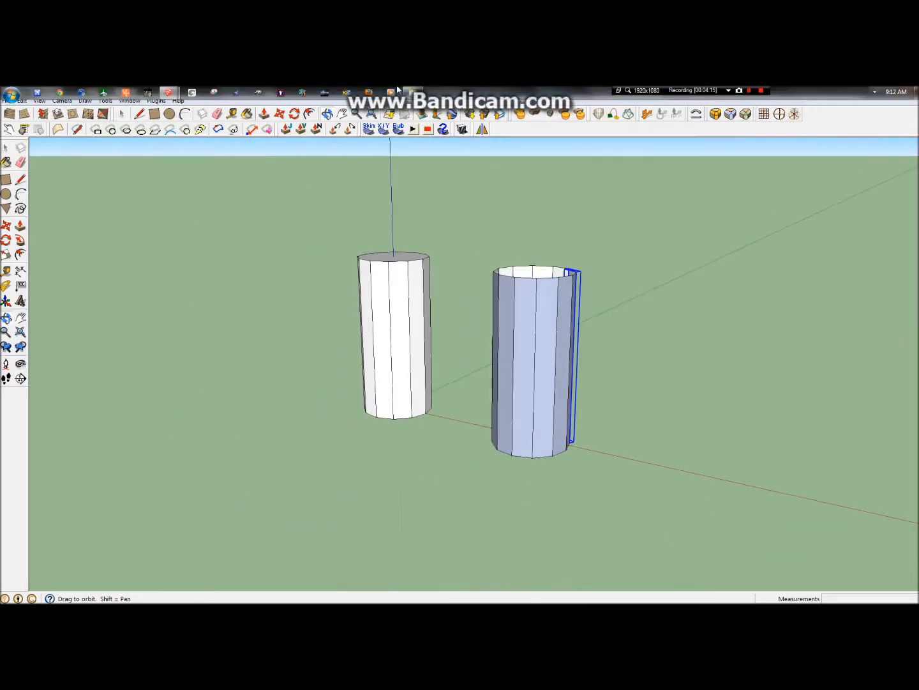
Switch to the Final_KGEG_TERM model, examine the domed roof and a rooftop light pole up close, and return to the cylinder model.
mouse_move(179, 90)
left_click(99, 136)
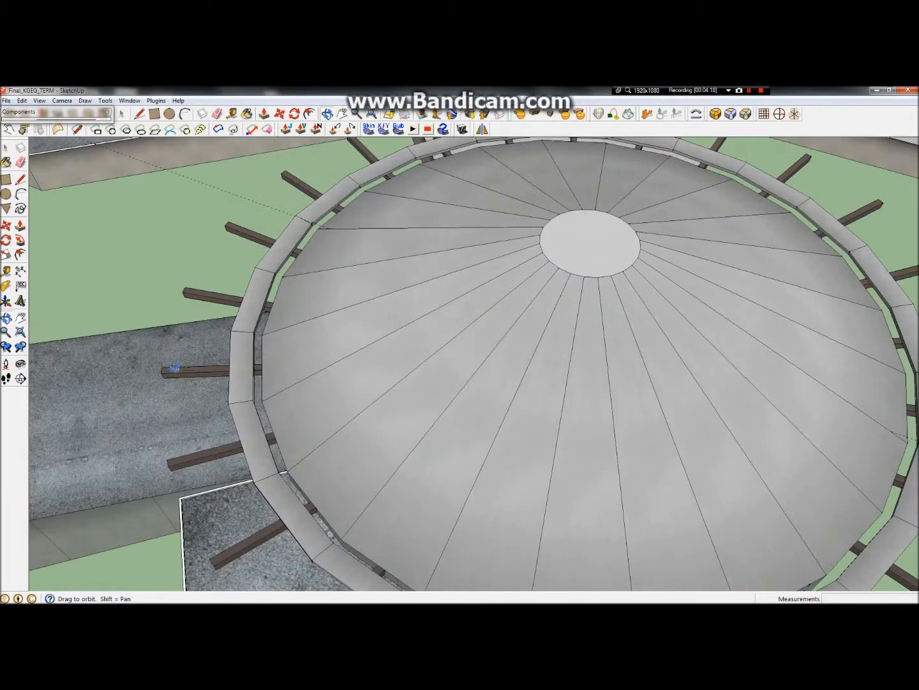
scroll(189, 362, "down", 6)
scroll(288, 357, "up", 10)
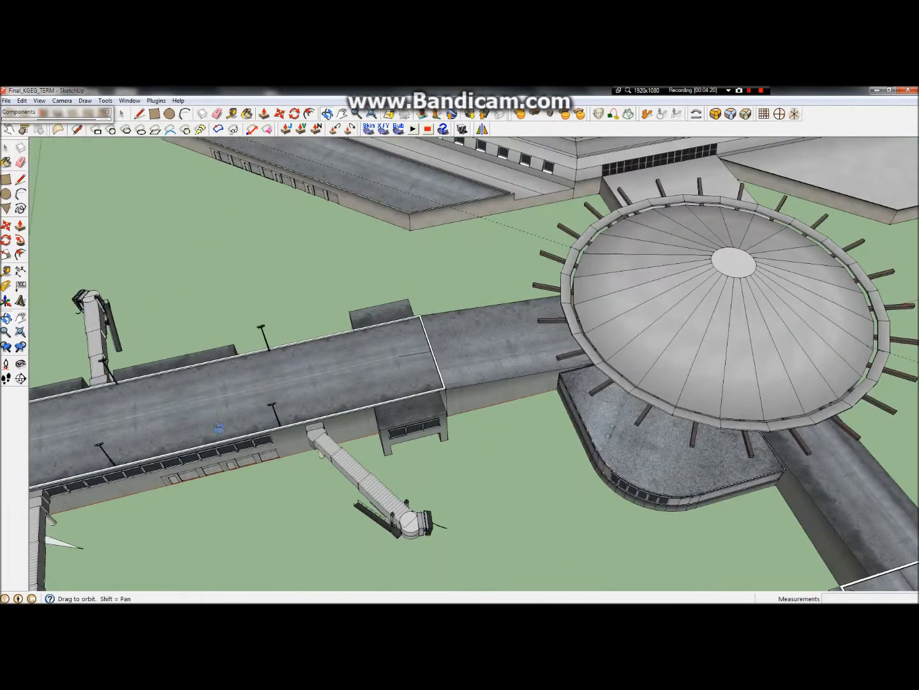
scroll(318, 414, "up", 8)
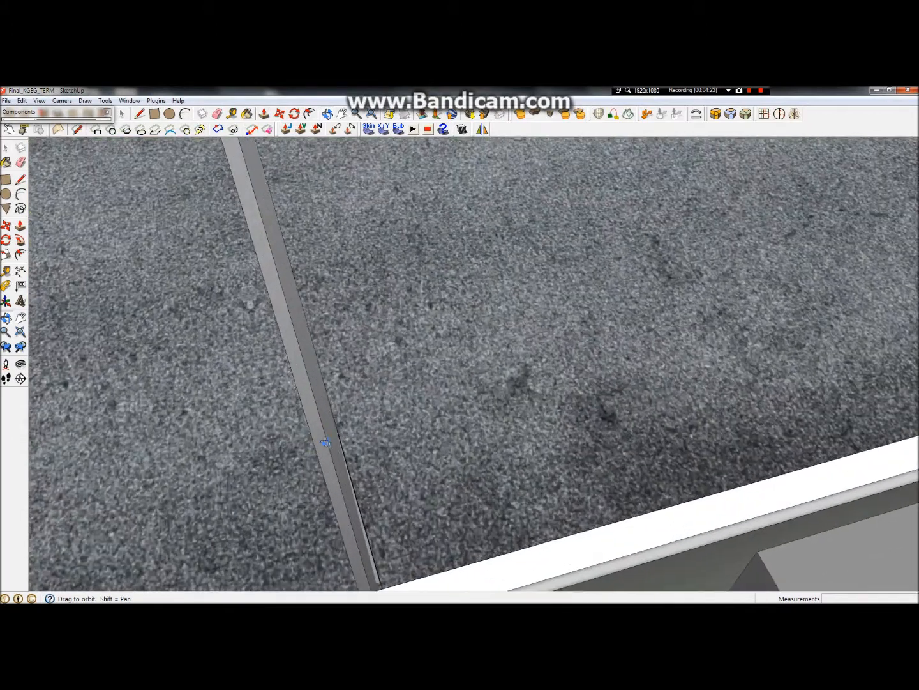
left_click_drag(325, 442, 331, 335)
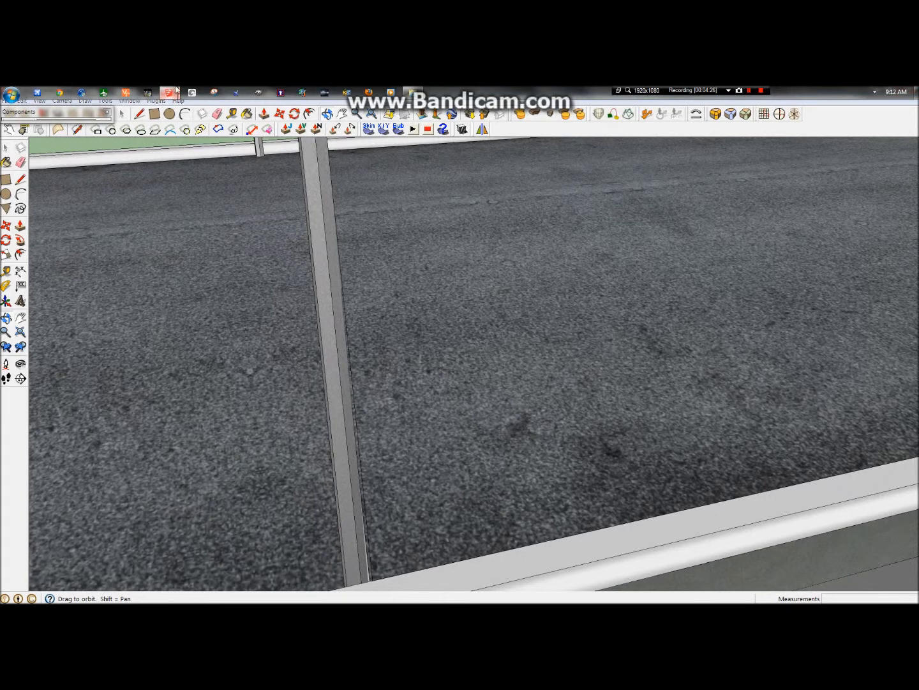
mouse_move(169, 92)
left_click(250, 170)
mouse_move(535, 394)
left_mouse_down()
mouse_move(201, 428)
mouse_move(434, 371)
mouse_move(526, 425)
mouse_move(401, 388)
left_mouse_up()
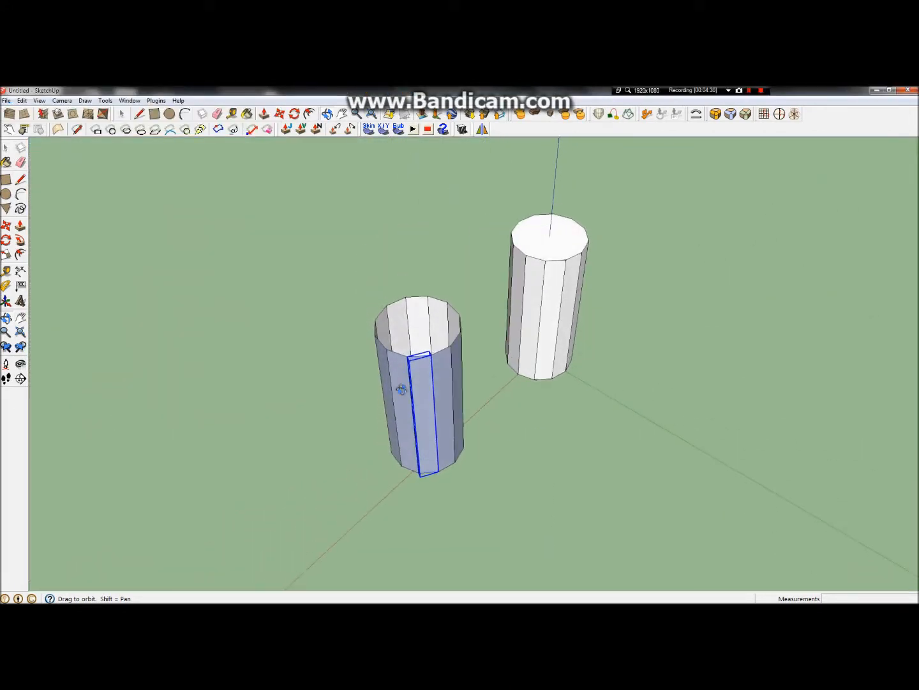
Open the rebuilt cylinder's front panel component for editing and paint its outer face with the red Color_A06.
left_click(5, 148)
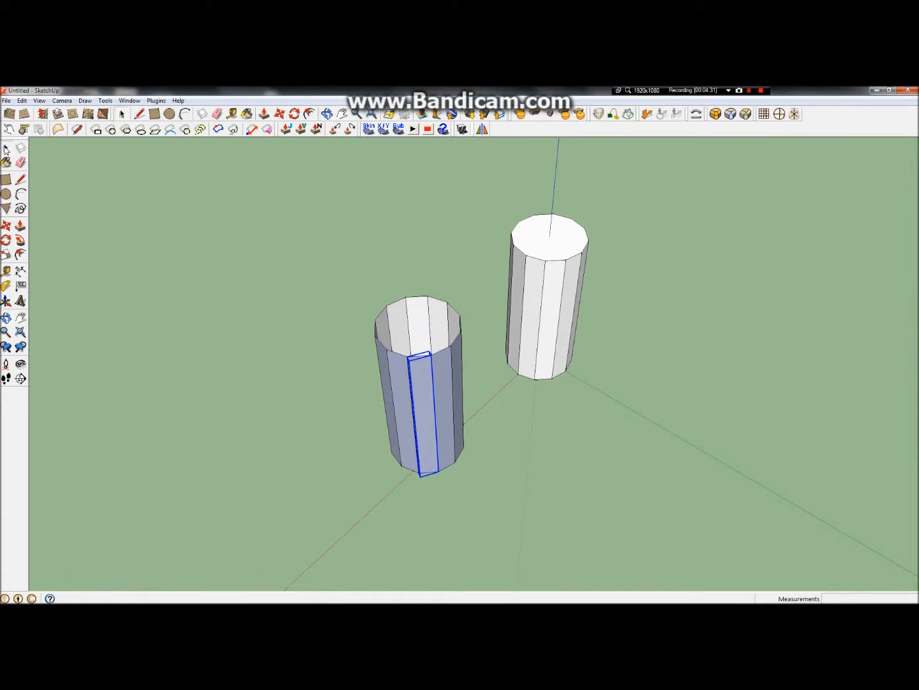
double_click(421, 392)
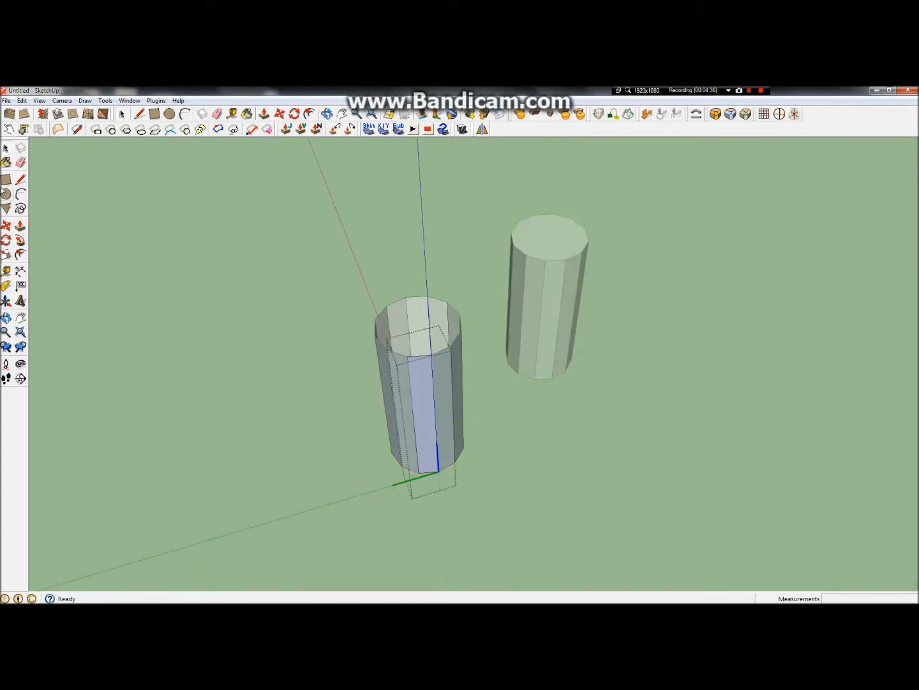
left_click(6, 164)
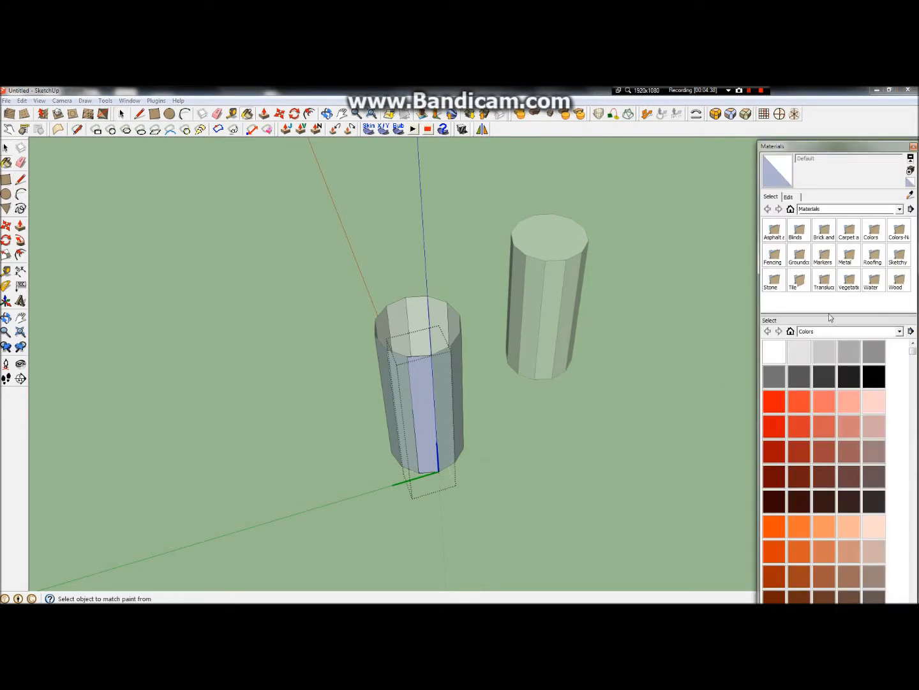
left_click(772, 432)
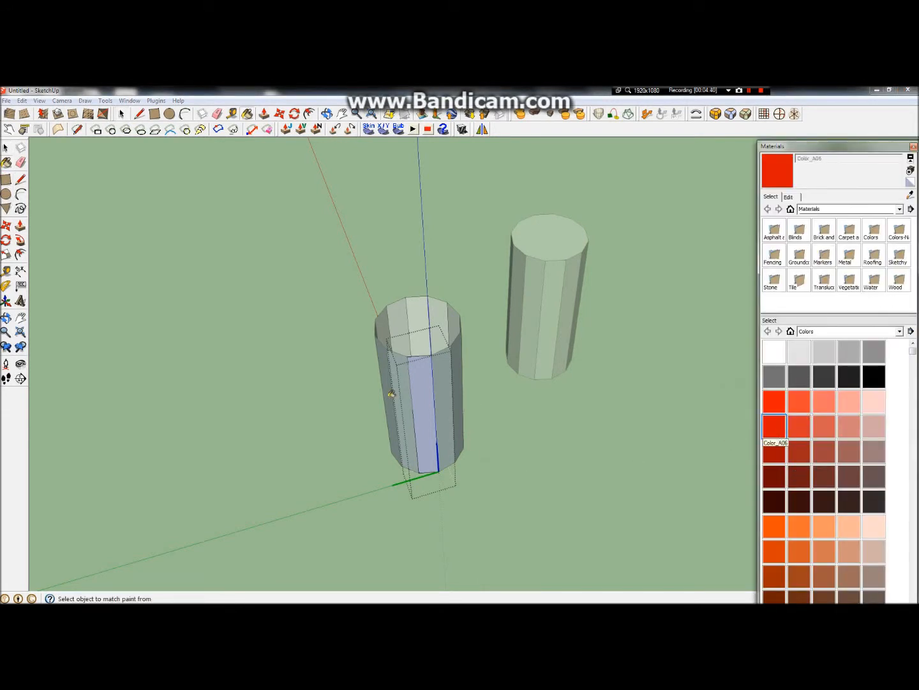
left_click(432, 394)
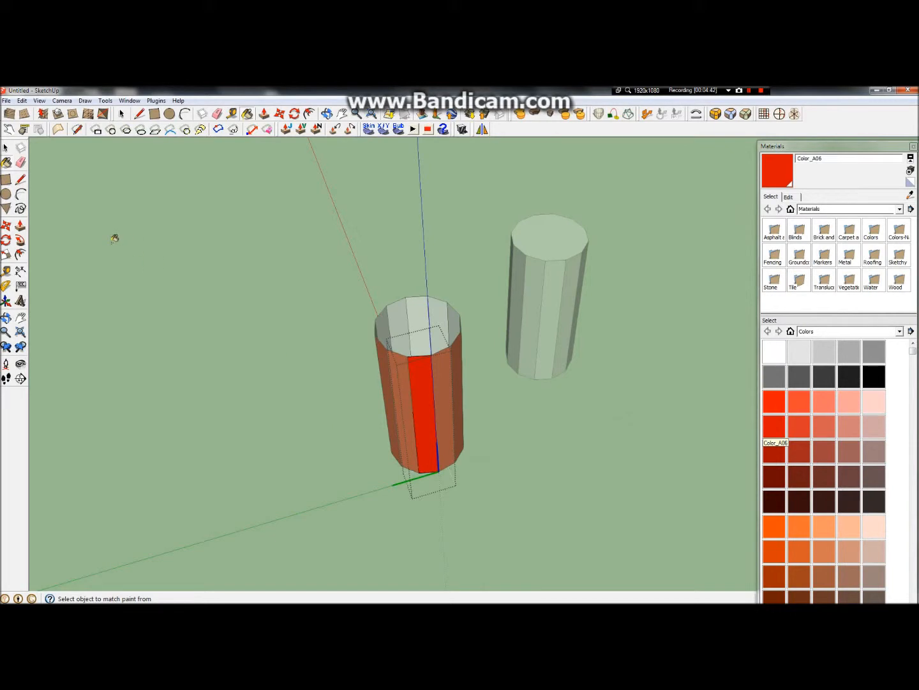
Leave the panel component and examine the red paint across all sides of the rebuilt cylinder.
left_click(6, 147)
left_click(280, 274)
scroll(446, 391, "up", 5)
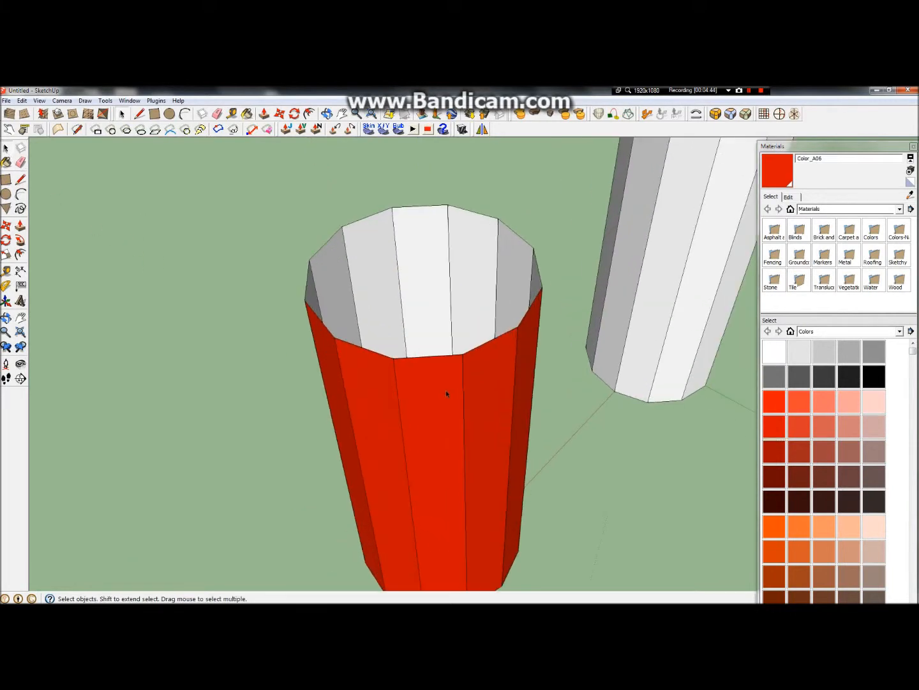
left_click(5, 317)
left_click_drag(484, 415, 824, 247)
left_click_drag(641, 356, 450, 423)
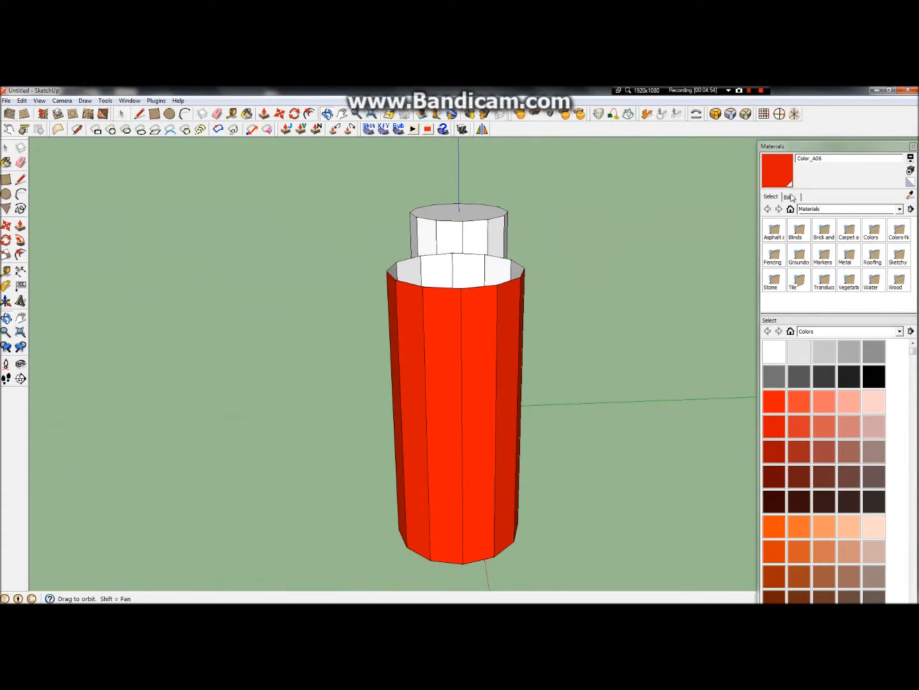
Start creating a new material and browse to the Spokane Textures folder for its texture image.
left_click(911, 170)
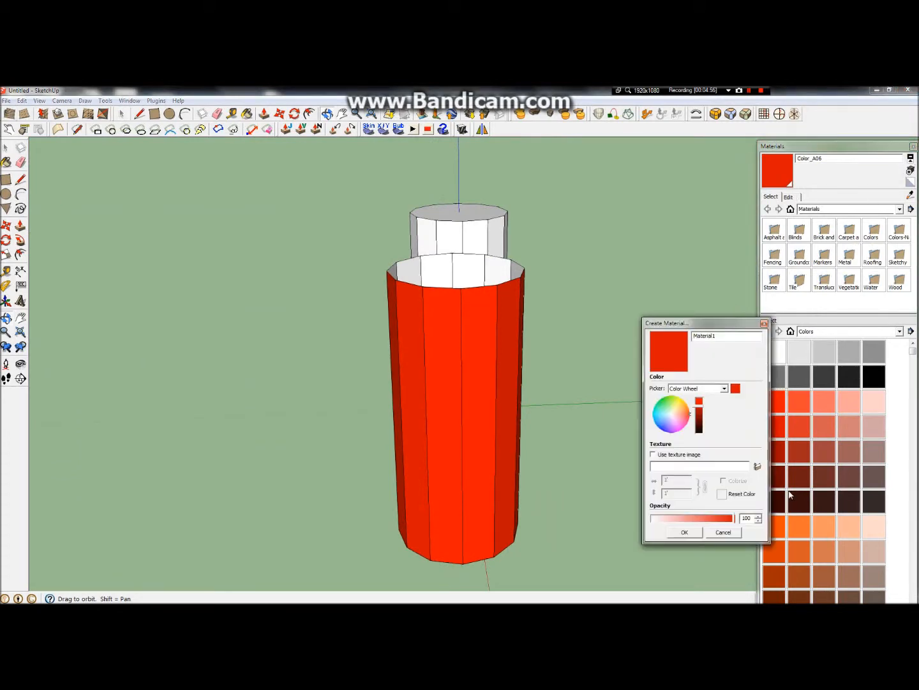
left_click(758, 466)
scroll(661, 461, "down", 3)
scroll(661, 461, "down", 5)
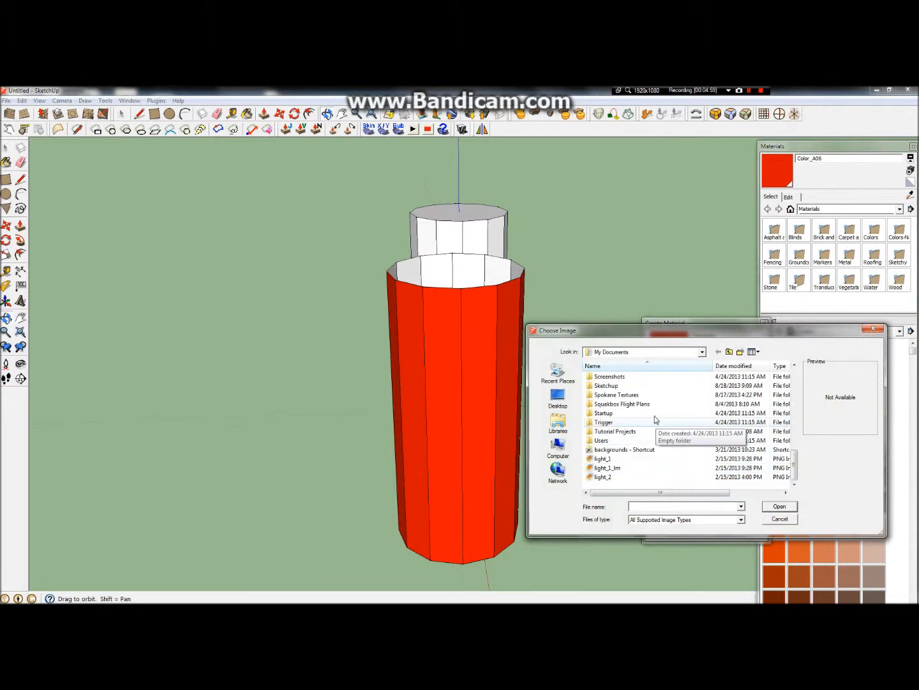
double_click(648, 398)
Choose jetway_rnd_1.png as the texture image and create the material as Material1.
left_click(710, 459)
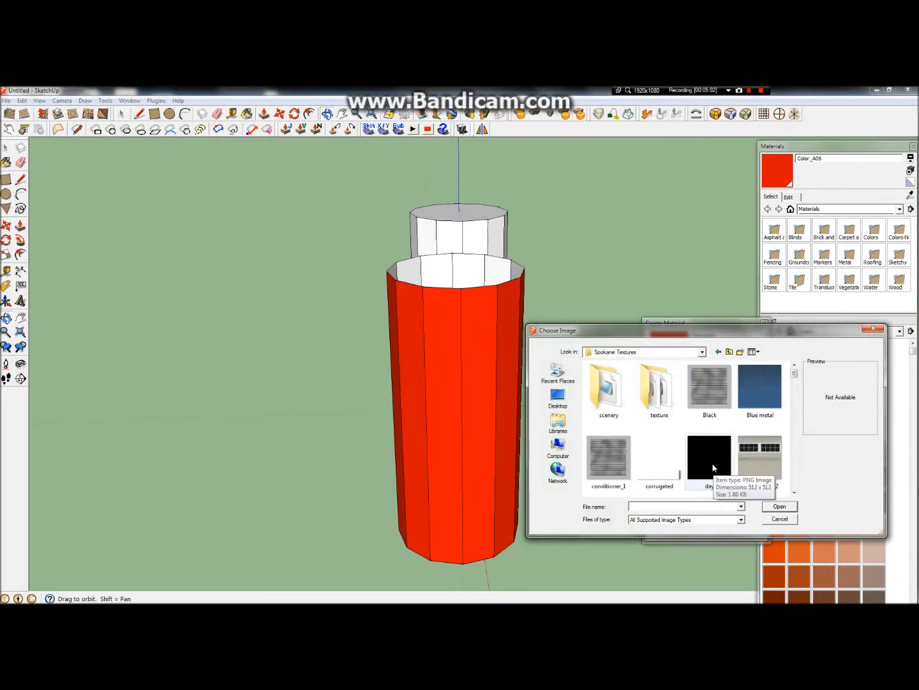
scroll(698, 453, "down", 3)
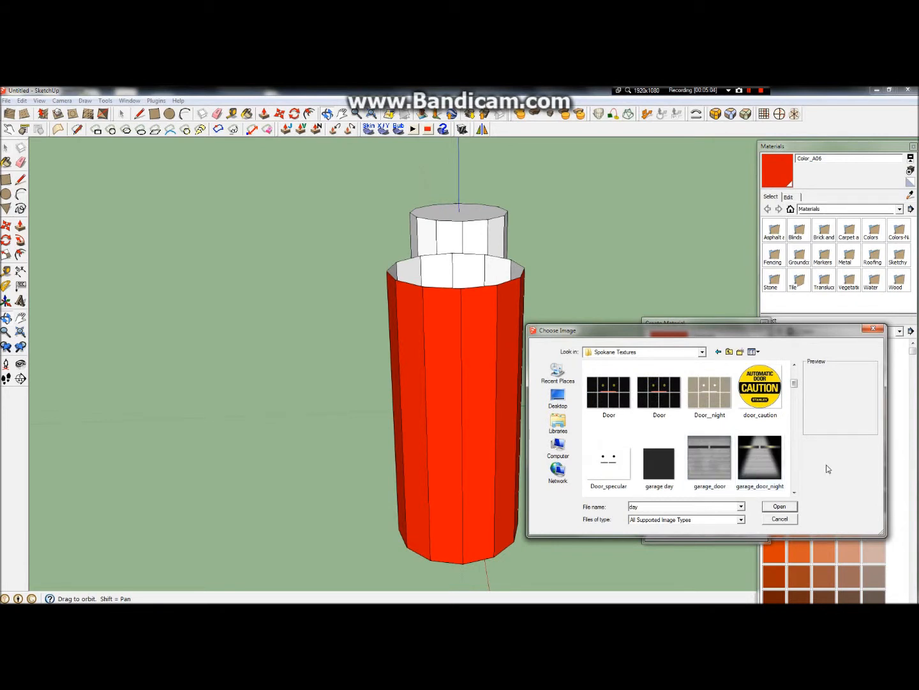
scroll(682, 457, "down", 2)
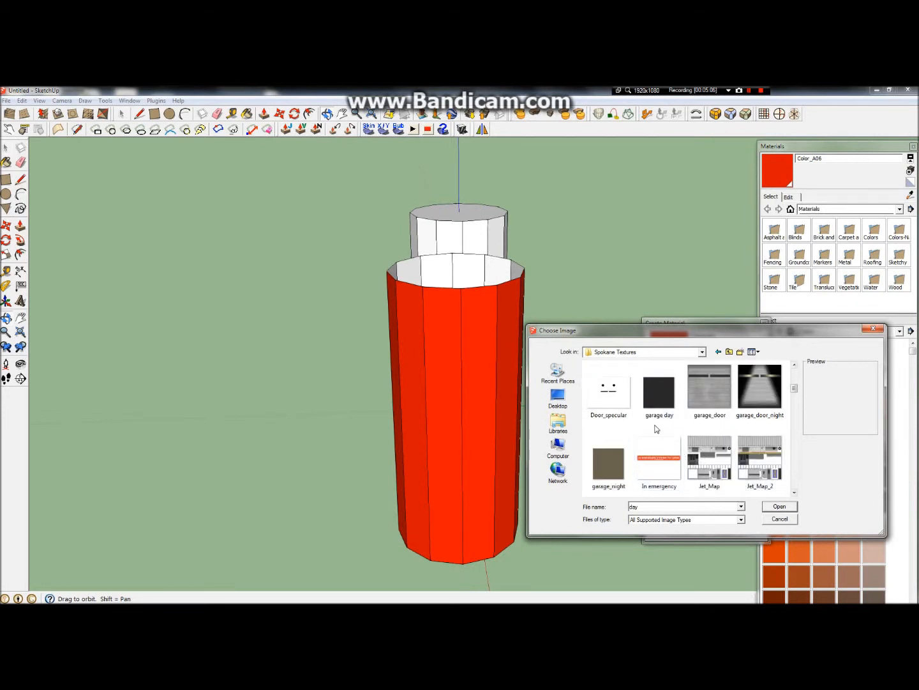
scroll(664, 435, "down", 3)
scroll(671, 434, "down", 4)
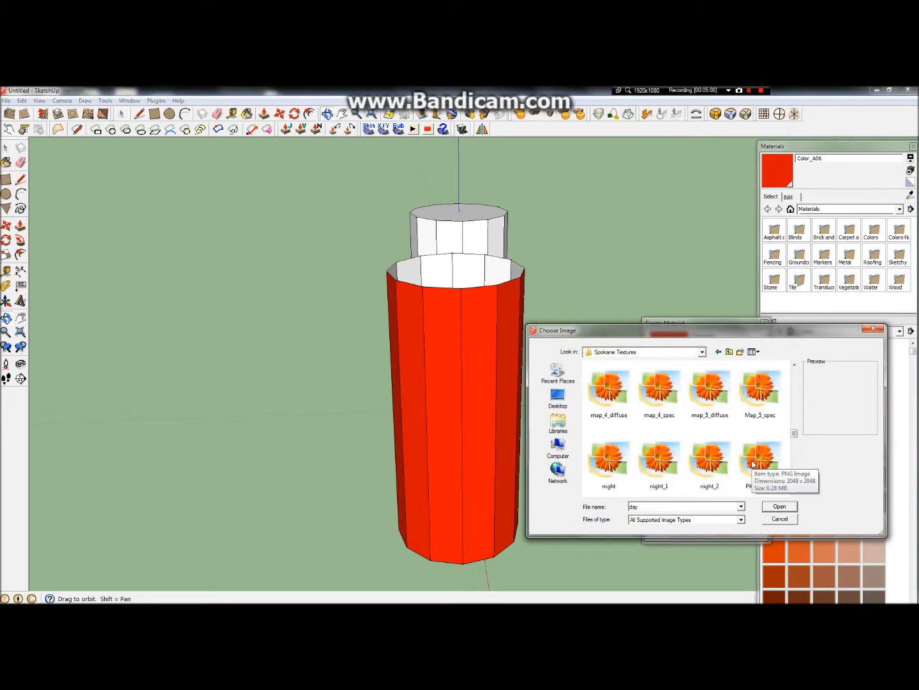
scroll(670, 415, "up", 3)
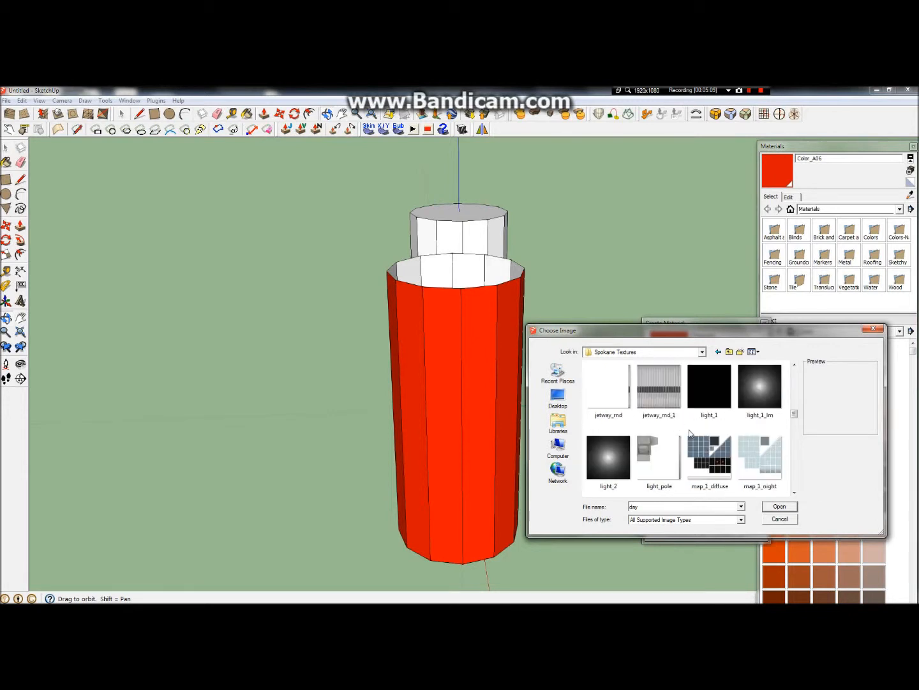
left_click(677, 399)
double_click(677, 399)
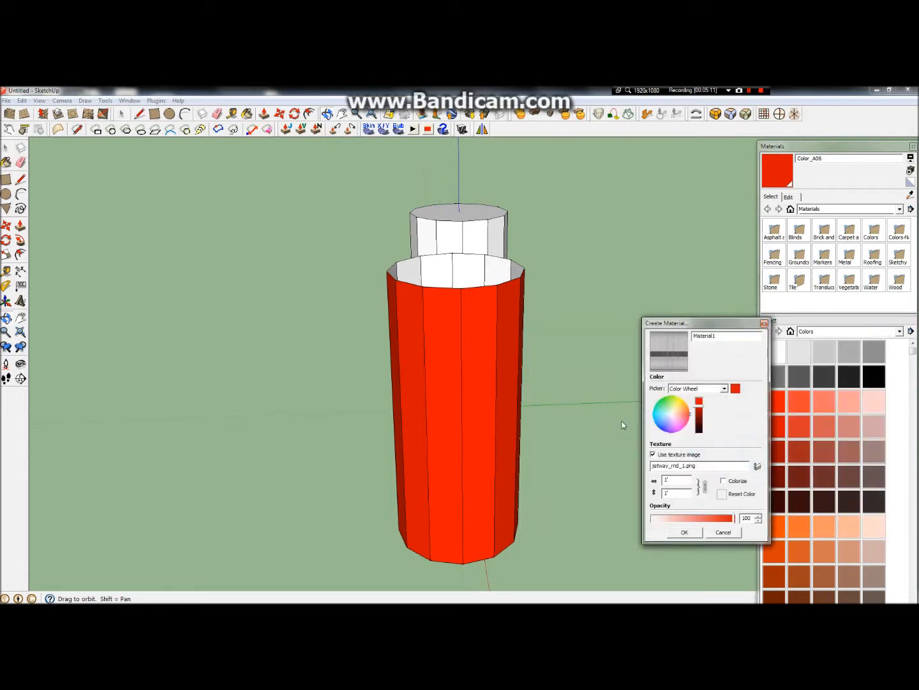
left_click(685, 532)
Open the rebuilt cylinder's front panel component for editing and paint its outer face with Material1.
left_click_drag(491, 383, 243, 383)
left_click(6, 148)
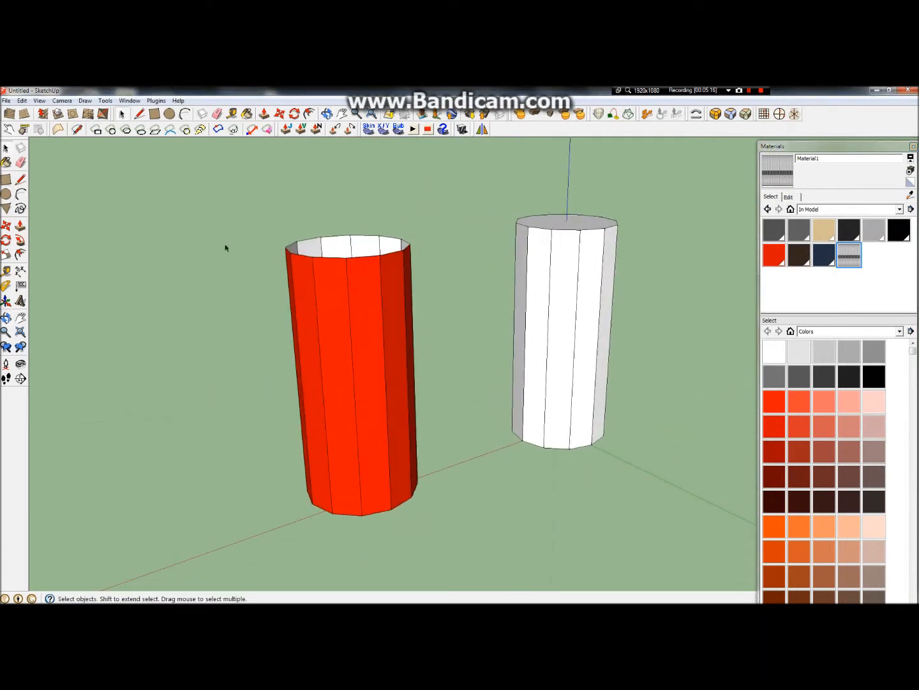
double_click(338, 318)
scroll(339, 319, "up", 3)
key("b")
left_click(344, 342)
scroll(344, 342, "down", 2)
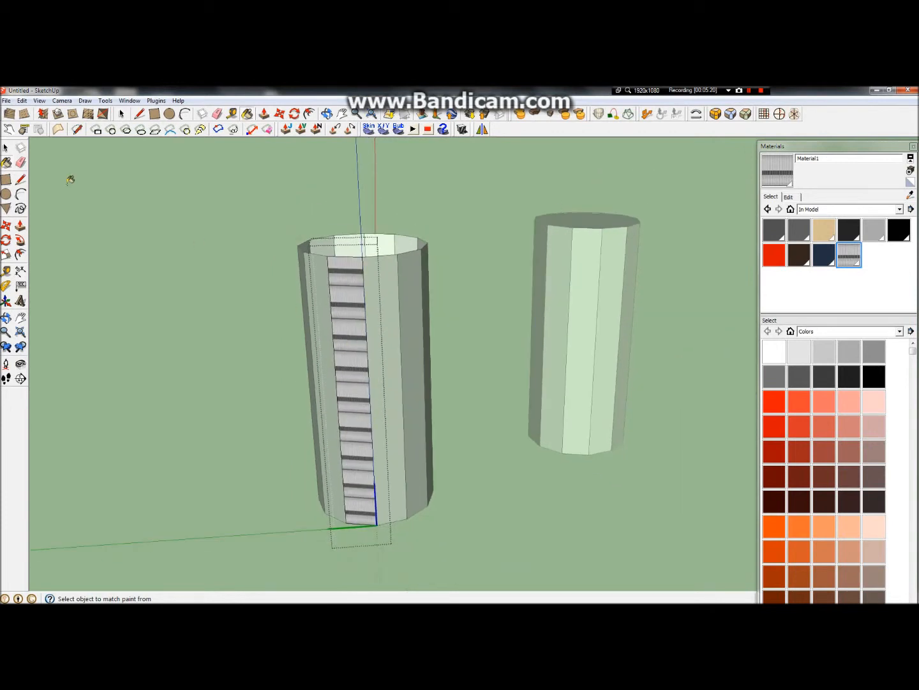
Position the texture on the panel's face, stretching its four pins to the panel's bottom and top corners.
key("space")
left_click(364, 296)
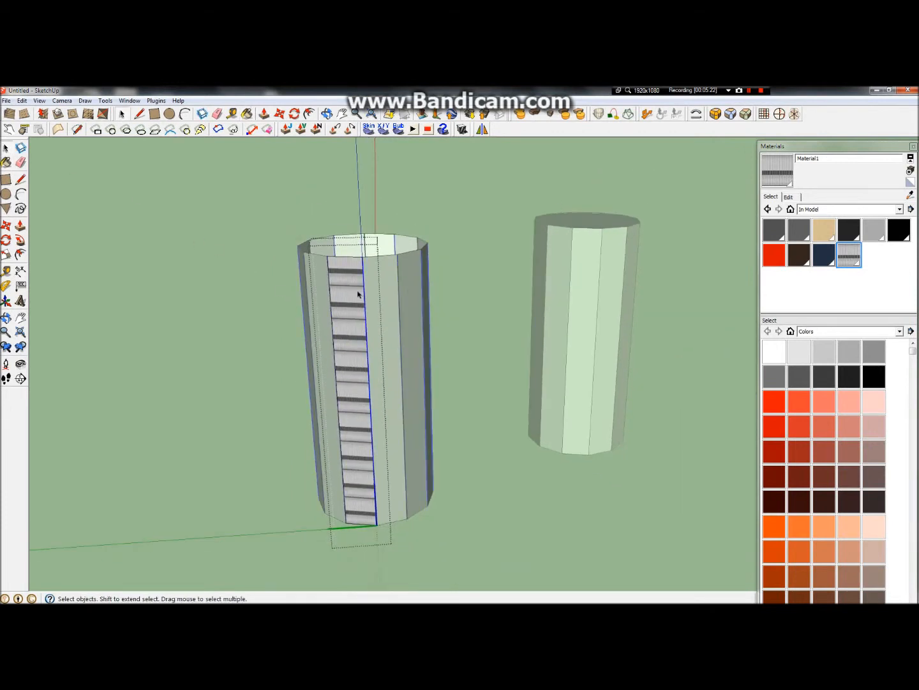
right_click(354, 290)
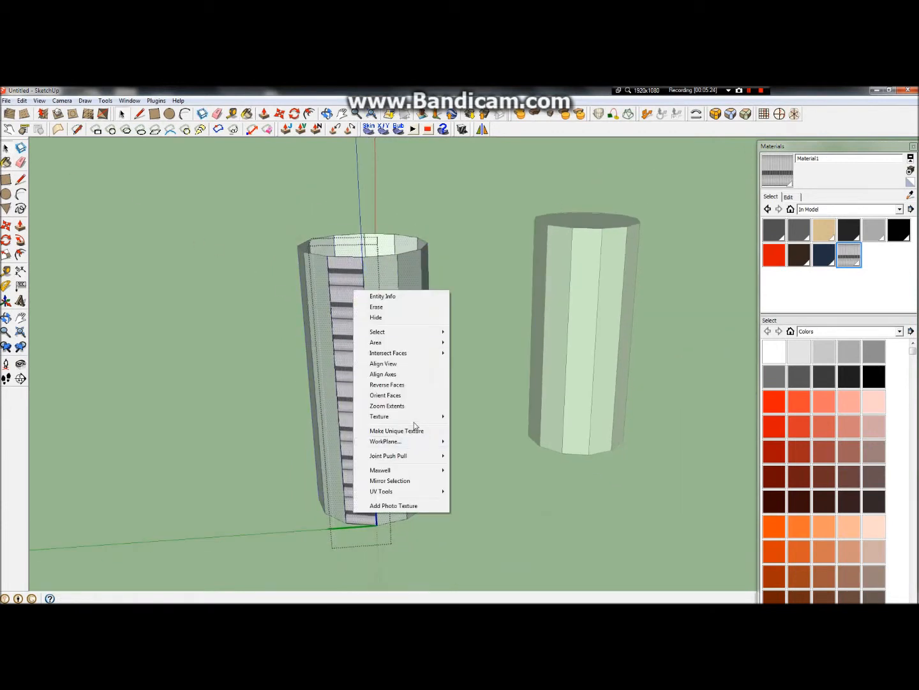
mouse_move(418, 416)
left_click(471, 417)
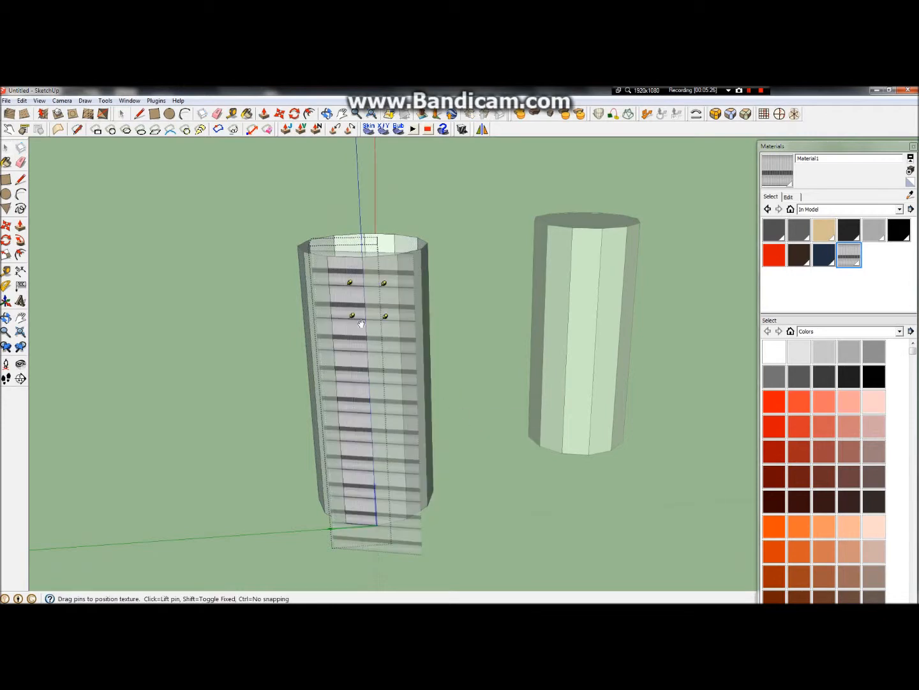
mouse_move(352, 314)
left_mouse_down()
mouse_move(350, 537)
mouse_move(352, 520)
left_mouse_up()
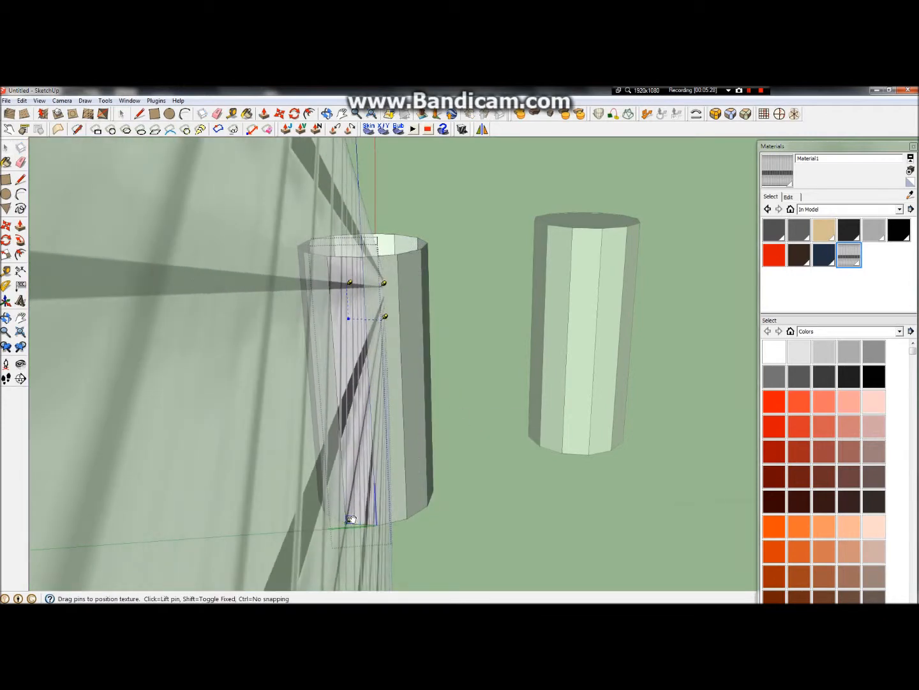
left_click_drag(386, 318, 380, 519)
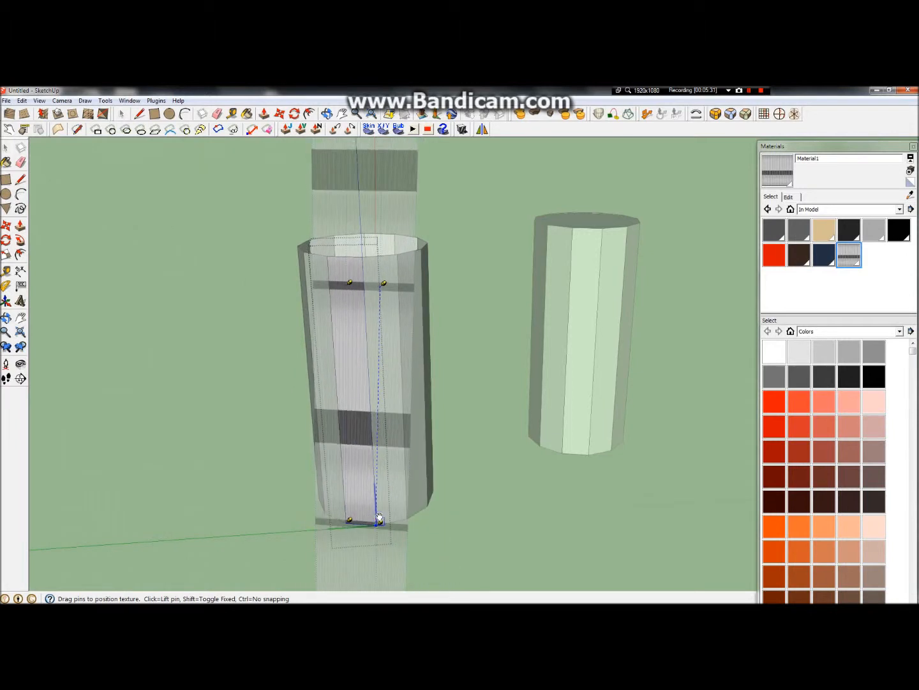
left_click_drag(348, 284, 331, 254)
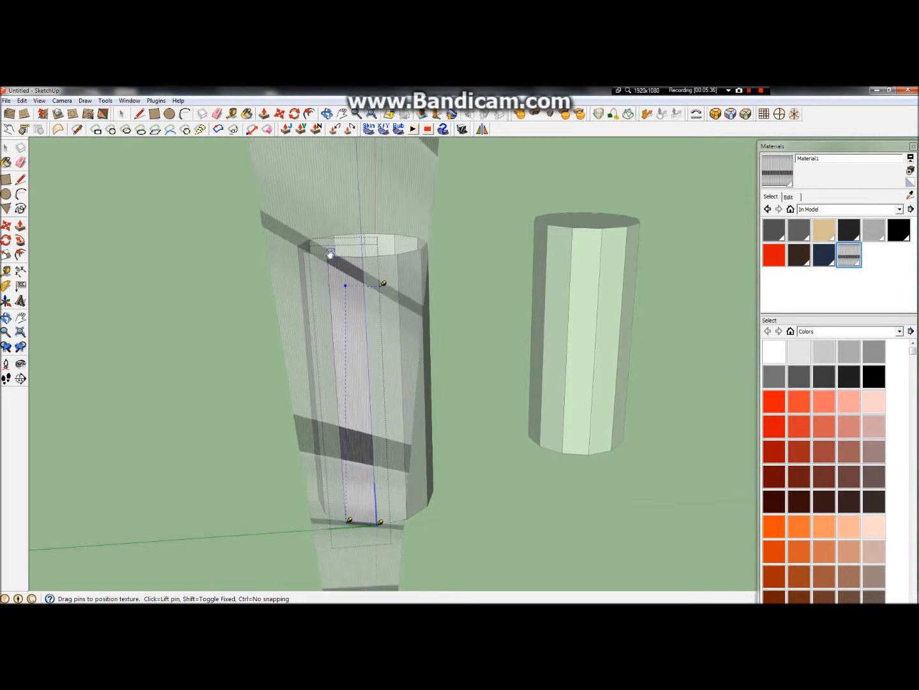
left_click_drag(388, 285, 368, 252)
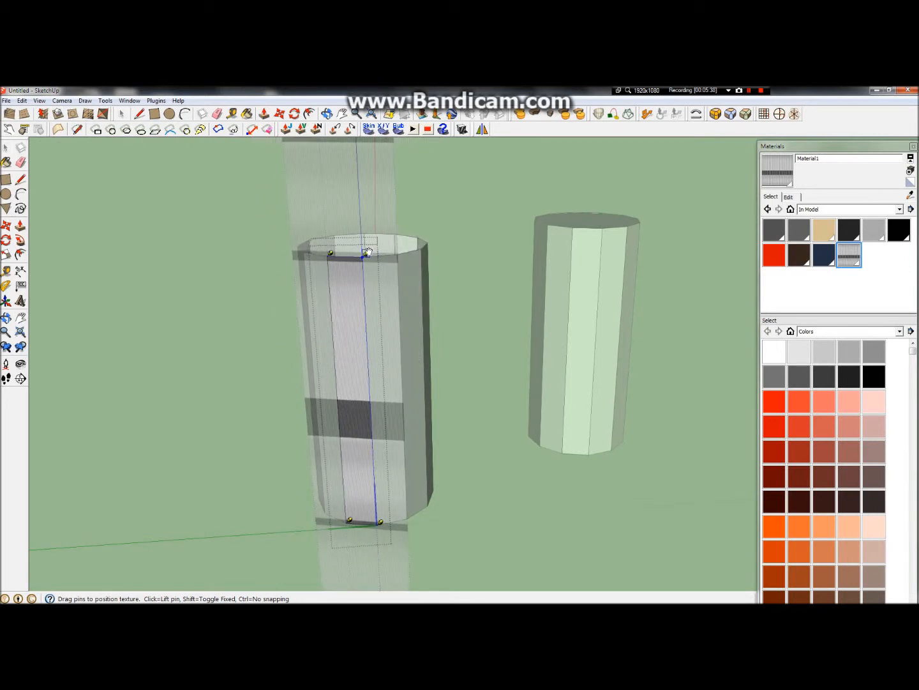
Widen the texture by moving its two right-hand pins well beyond the panel's edge, and apply the positioning.
left_click_drag(379, 524, 480, 529)
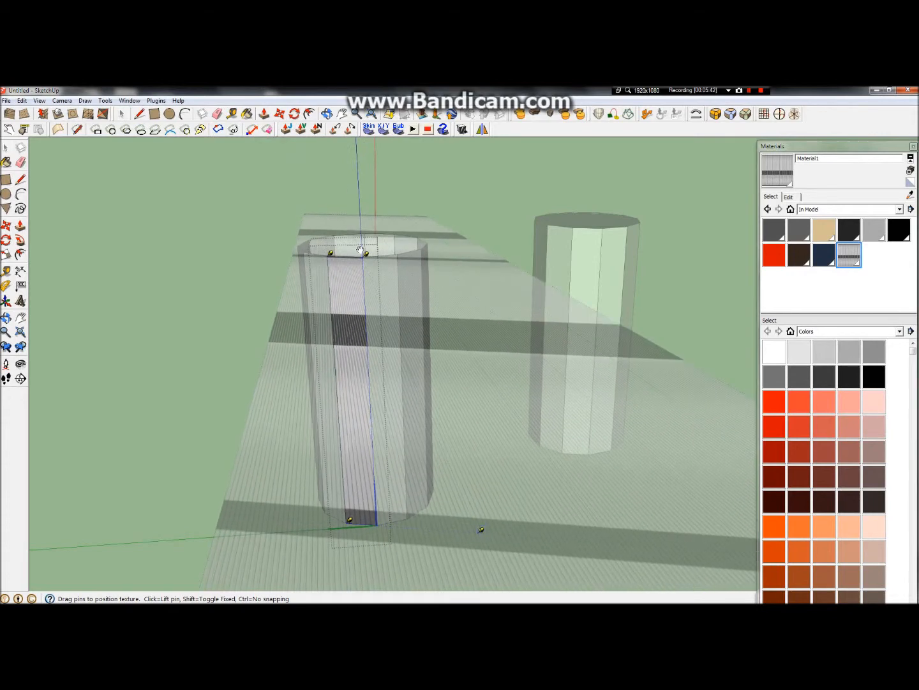
left_click_drag(395, 255, 482, 257)
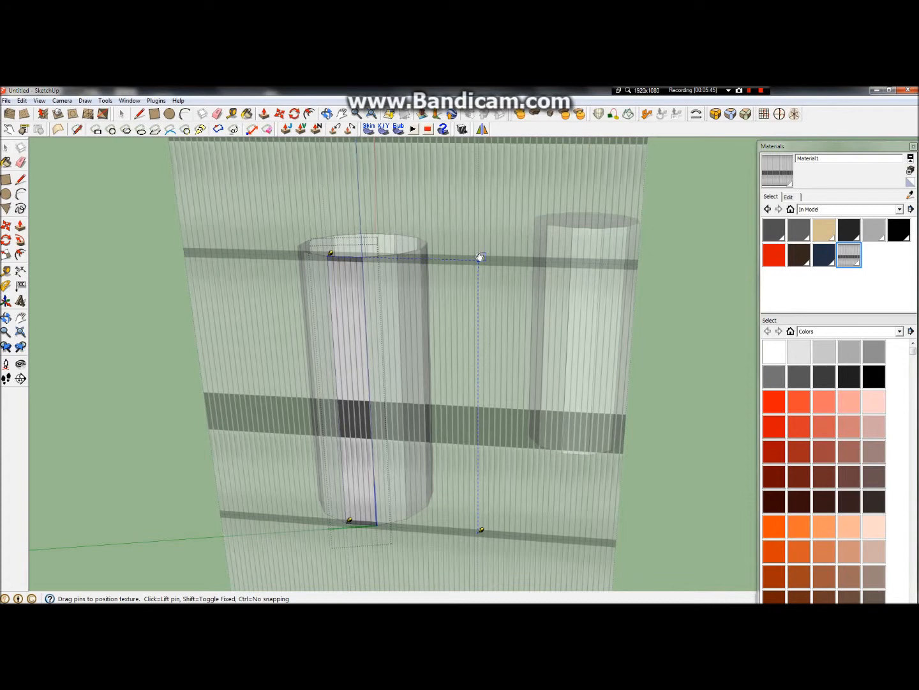
left_click(72, 193)
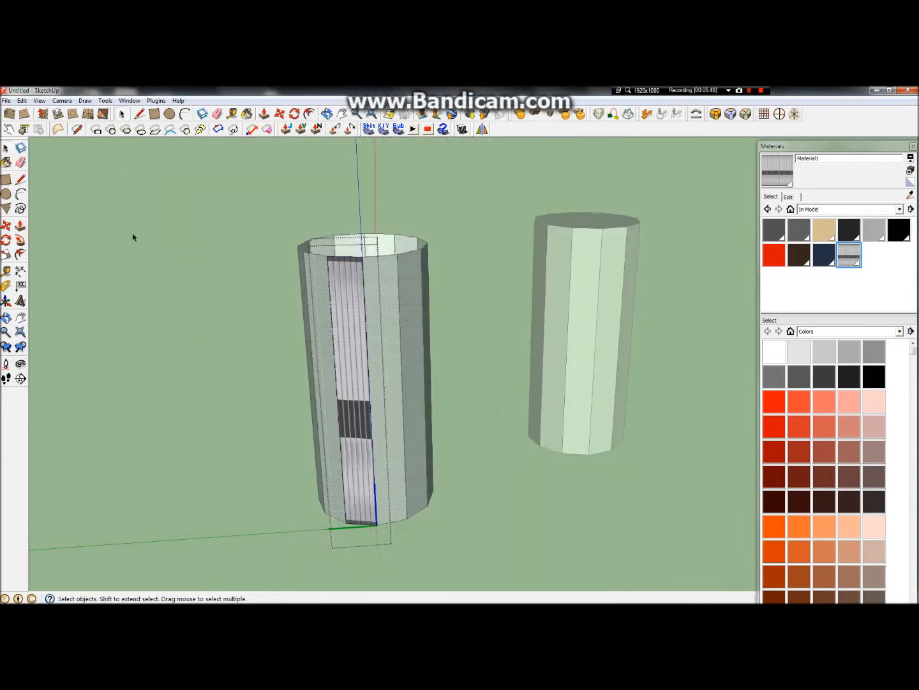
Leave the panel component and examine the ribbed texture and dark band around the rebuilt cylinder.
left_click(191, 267)
scroll(389, 415, "up", 6)
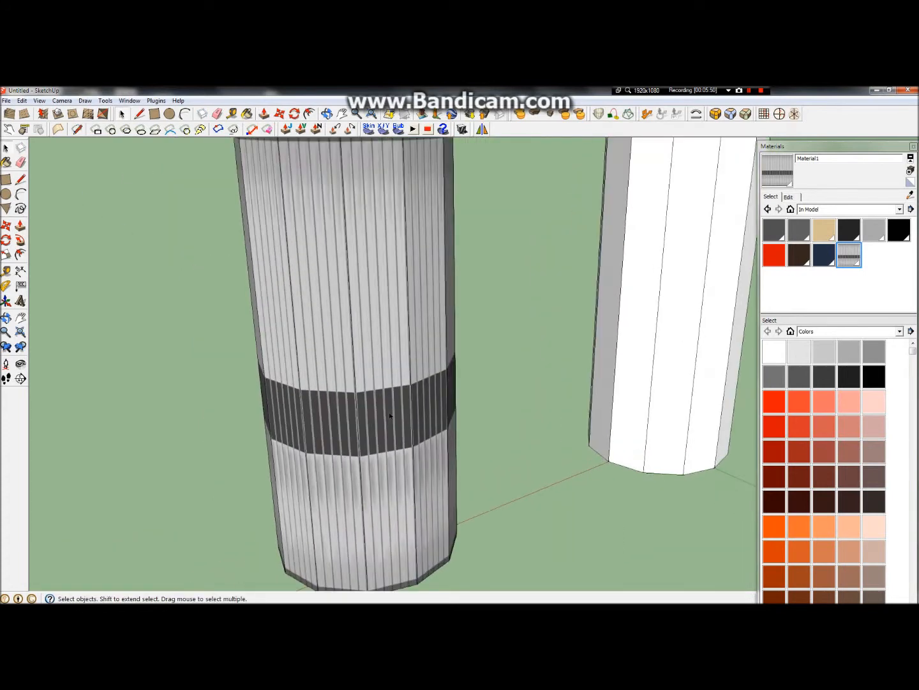
left_click(7, 318)
mouse_move(410, 274)
left_mouse_down()
mouse_move(690, 302)
mouse_move(409, 396)
mouse_move(440, 466)
mouse_move(466, 240)
left_mouse_up()
scroll(564, 462, "up", 8)
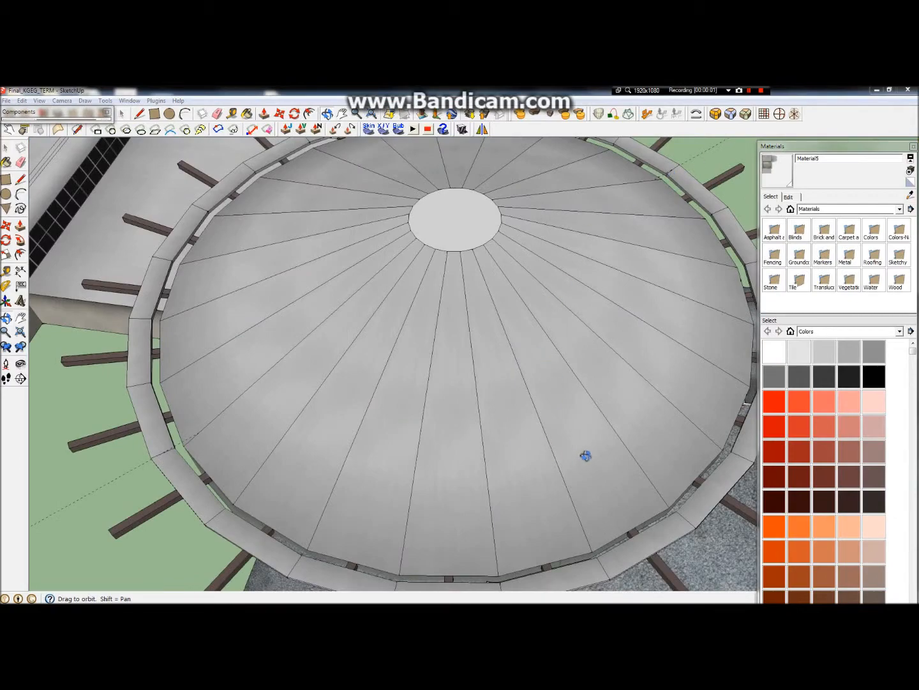
Examine the segmented domed roof in the Final_KGEG_TERM model from low and close views.
left_click_drag(585, 455, 326, 254)
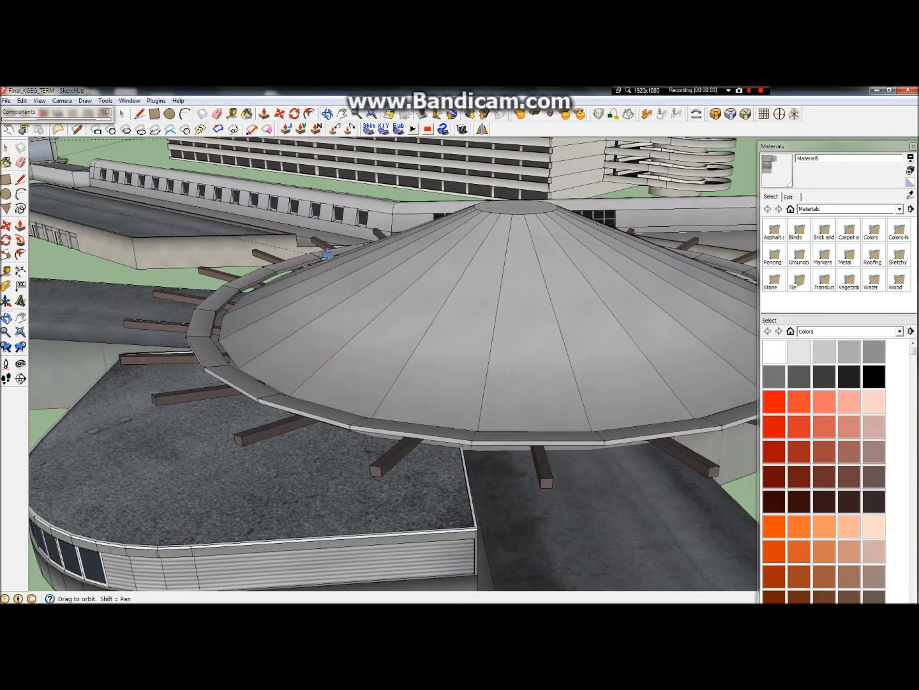
scroll(327, 254, "down", 5)
scroll(412, 259, "up", 6)
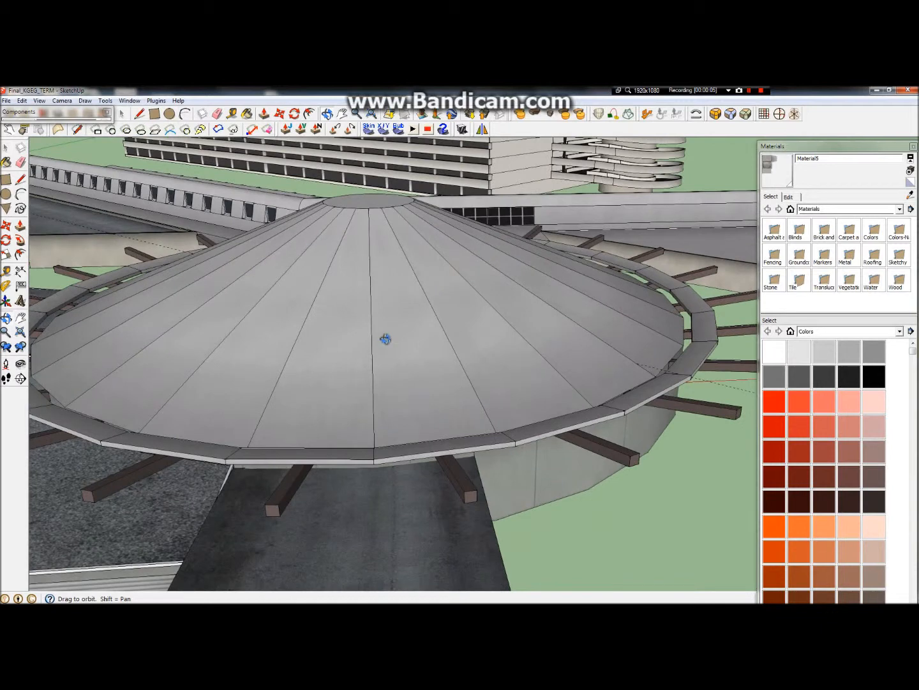
scroll(385, 338, "up", 2)
scroll(378, 320, "up", 3)
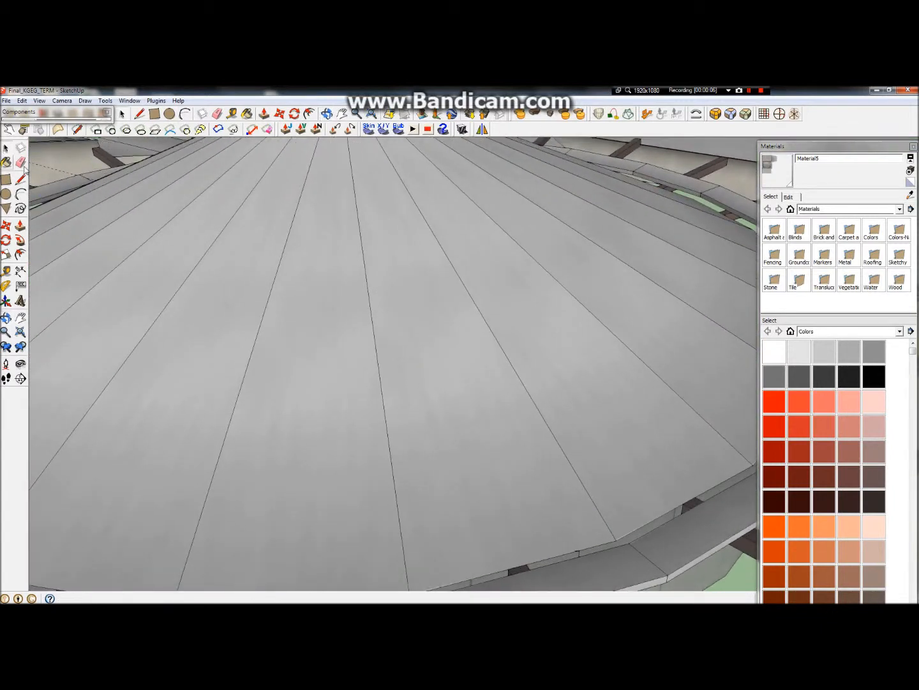
Open the domed roof group for editing, select one roof panel, and examine the repeated panels around the dome.
key("space")
left_click(312, 330)
scroll(521, 286, "down", 5)
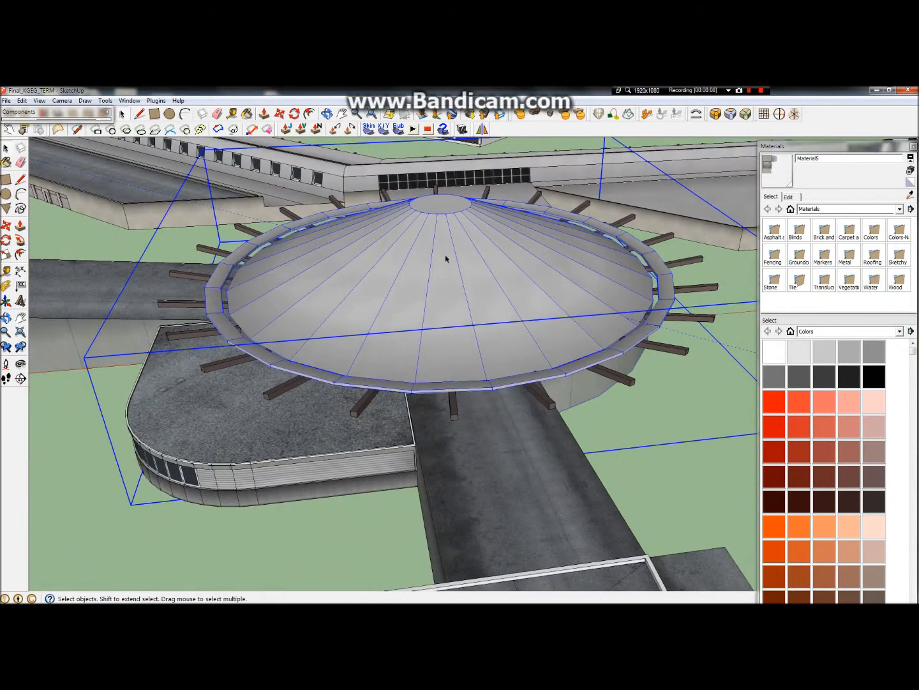
double_click(508, 281)
left_click(438, 314)
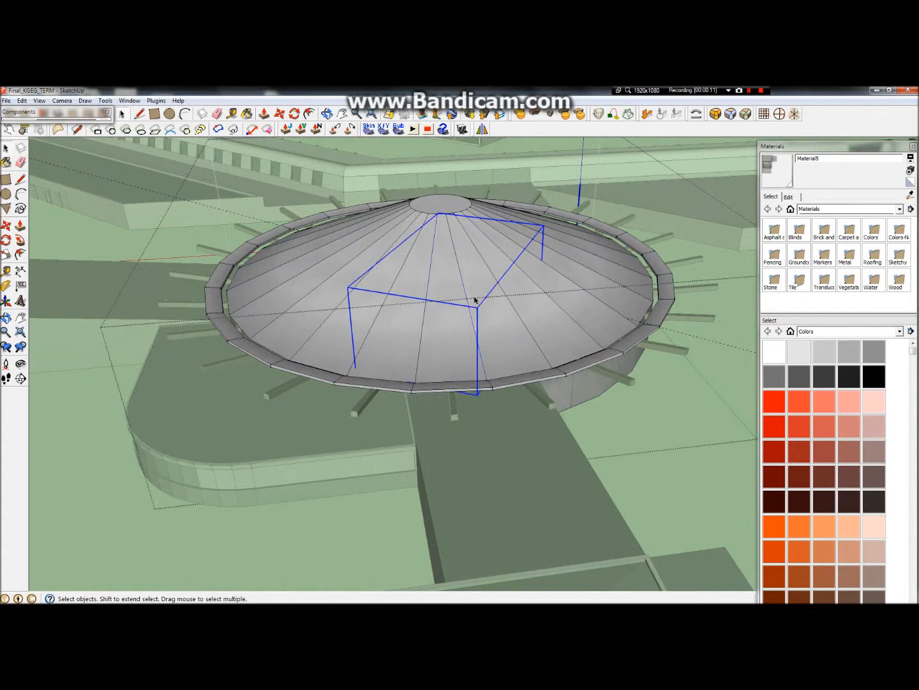
scroll(463, 337, "up", 3)
scroll(440, 332, "down", 5)
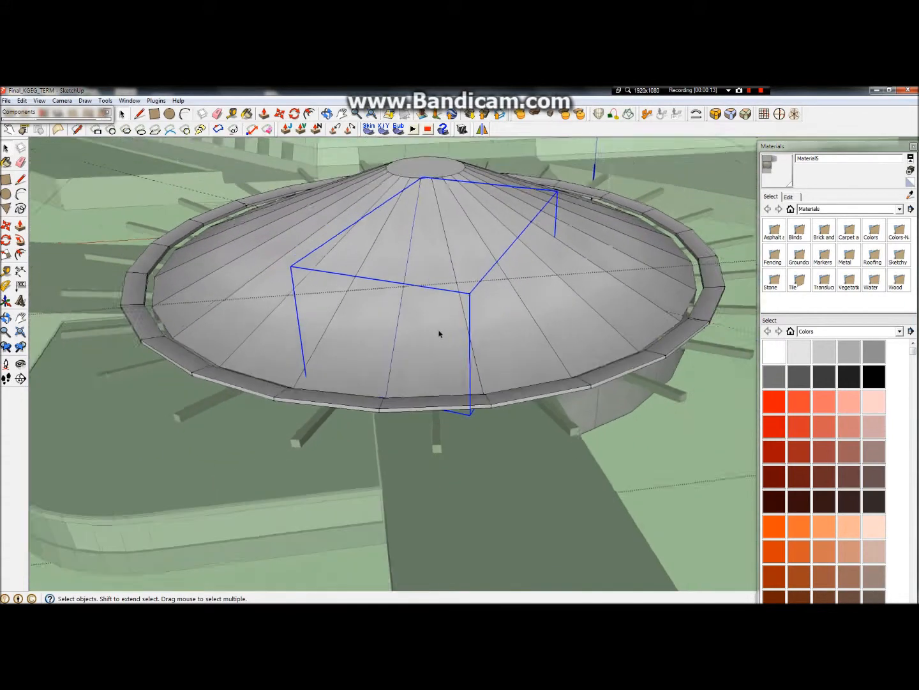
scroll(500, 242, "up", 2)
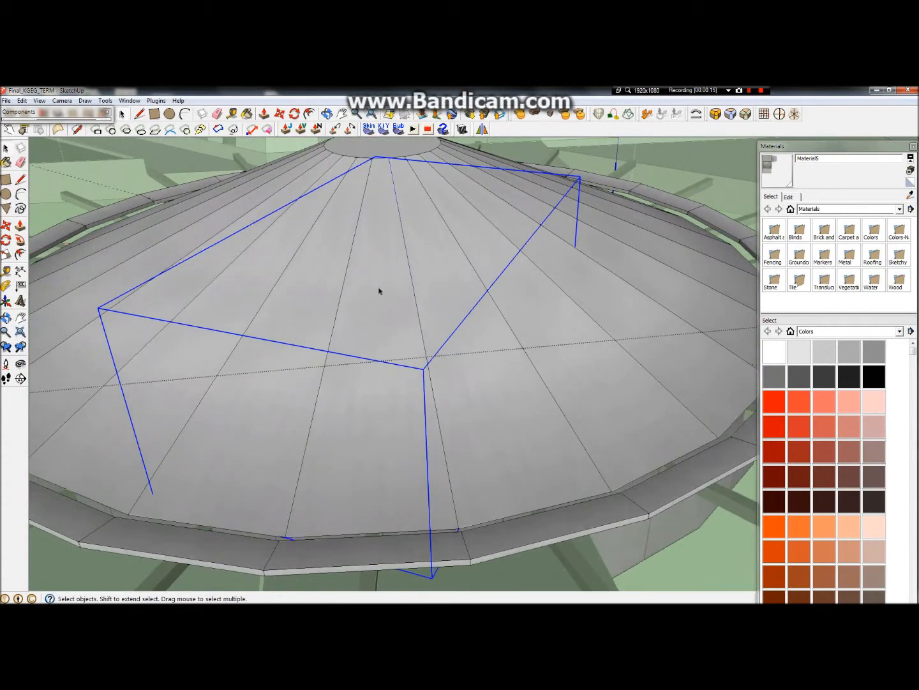
middle_click_drag(249, 267, 594, 365)
mouse_move(629, 450)
middle_mouse_down()
mouse_move(411, 354)
mouse_move(647, 433)
mouse_move(612, 331)
mouse_move(374, 365)
mouse_move(290, 402)
mouse_move(197, 472)
mouse_move(192, 492)
mouse_move(293, 467)
mouse_move(663, 328)
mouse_move(575, 275)
mouse_move(438, 285)
mouse_move(249, 459)
mouse_move(437, 300)
mouse_move(501, 290)
middle_mouse_up()
Inspect a single roof panel's textured face inside its component, and reselect the panel from outside.
left_click(4, 151)
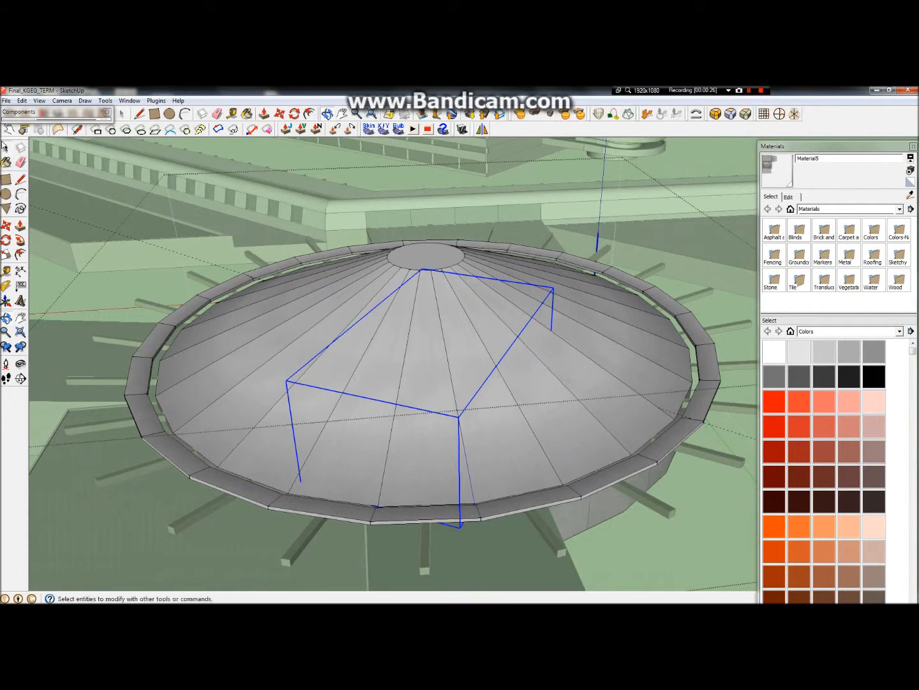
left_click(459, 385)
double_click(466, 366)
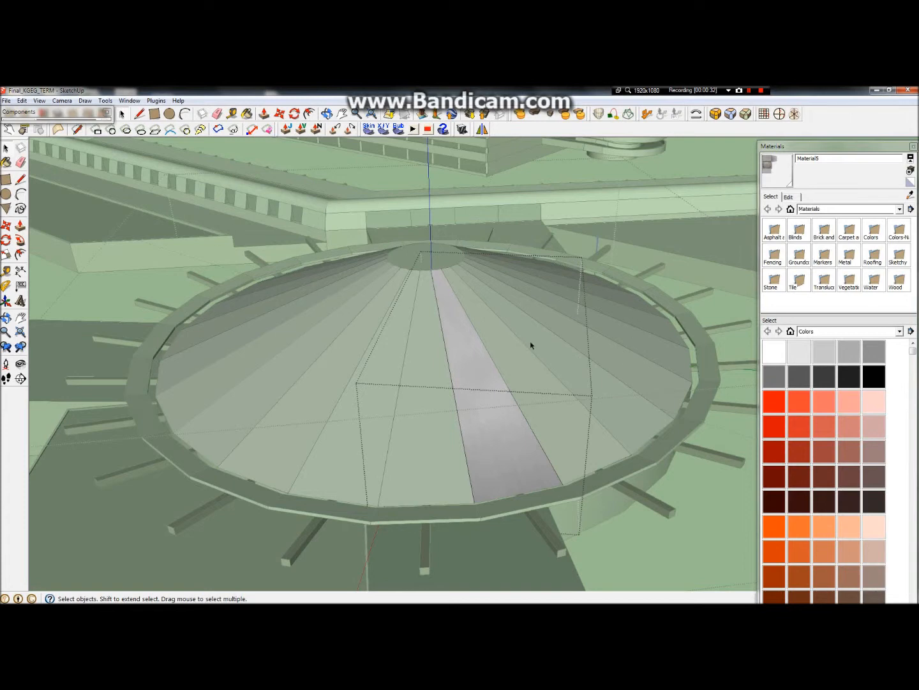
scroll(520, 435, "up", 3)
scroll(483, 374, "down", 5)
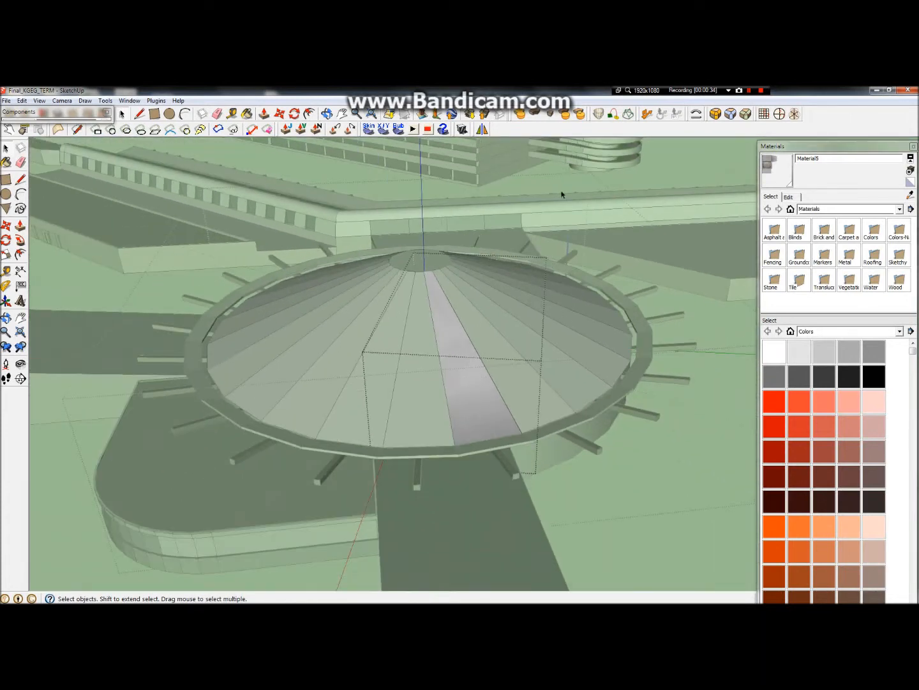
left_click(562, 194)
left_click(481, 410)
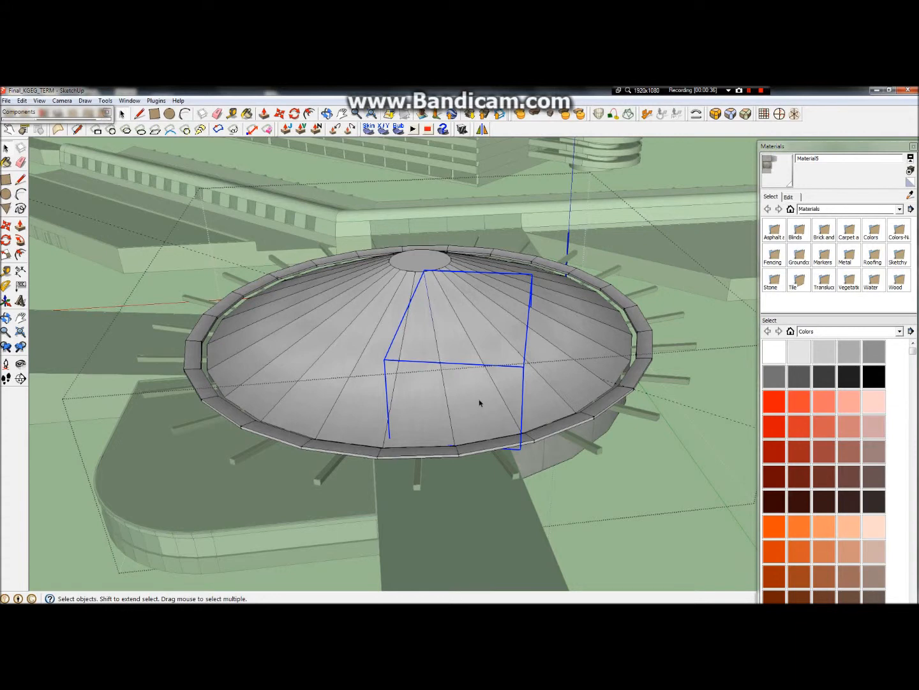
Enter the front roof panel component to view its single face, and select the panel again from outside.
double_click(481, 403)
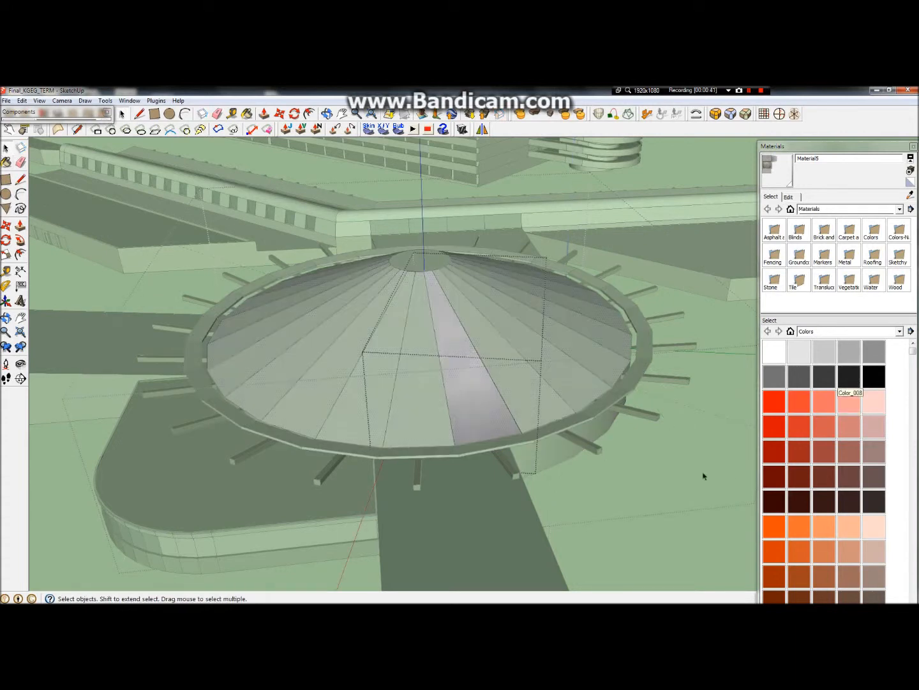
left_click(587, 514)
left_click(461, 391)
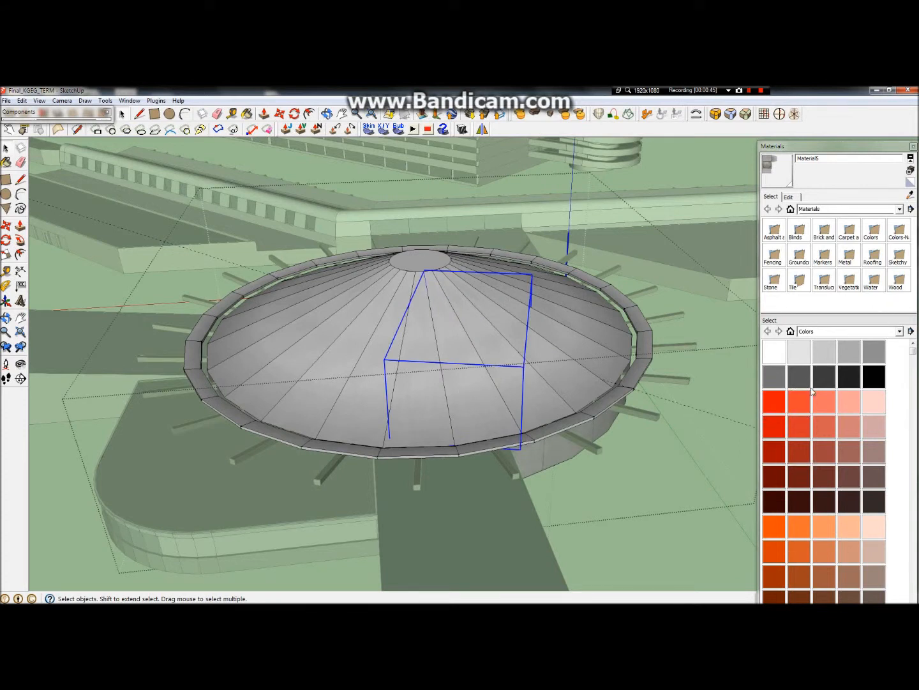
Inside the selected roof panel component, paint the panel's face with Material5.
left_click(7, 163)
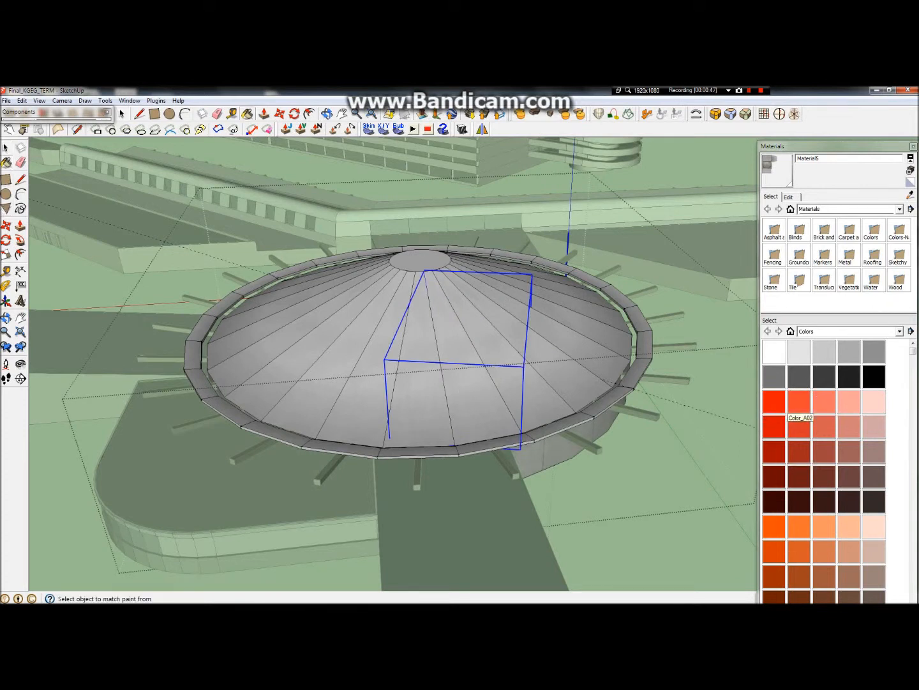
scroll(492, 406, "up", 3)
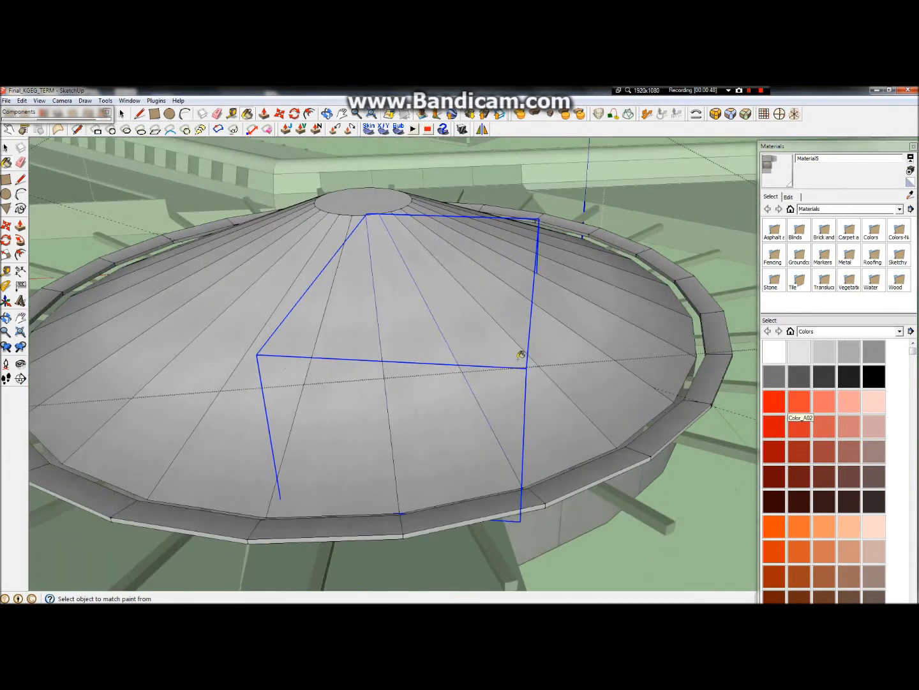
left_click(7, 150)
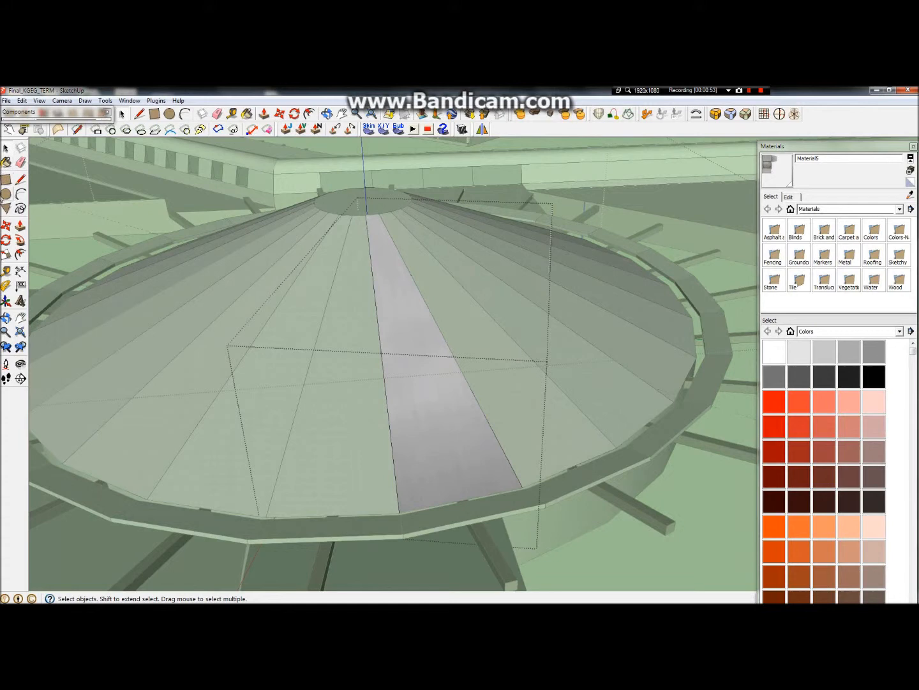
key("b")
left_click(415, 363)
scroll(415, 363, "down", 3)
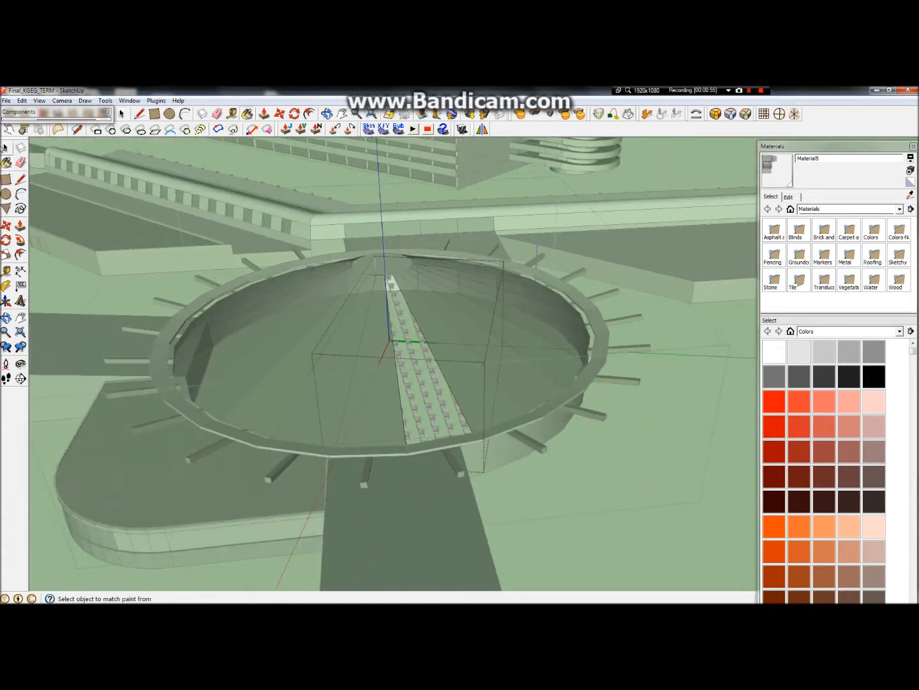
Leave the panel component and examine the painted pattern across all dome panels from near and far.
left_click(6, 148)
left_click(90, 304)
middle_click_drag(336, 374, 563, 391)
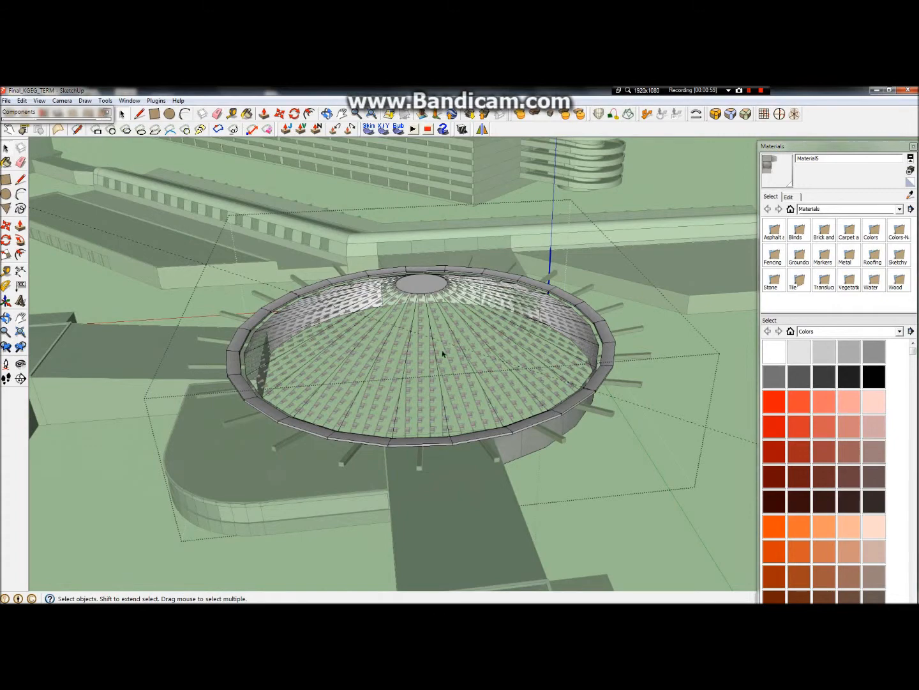
scroll(473, 348, "up", 3)
scroll(482, 339, "down", 5)
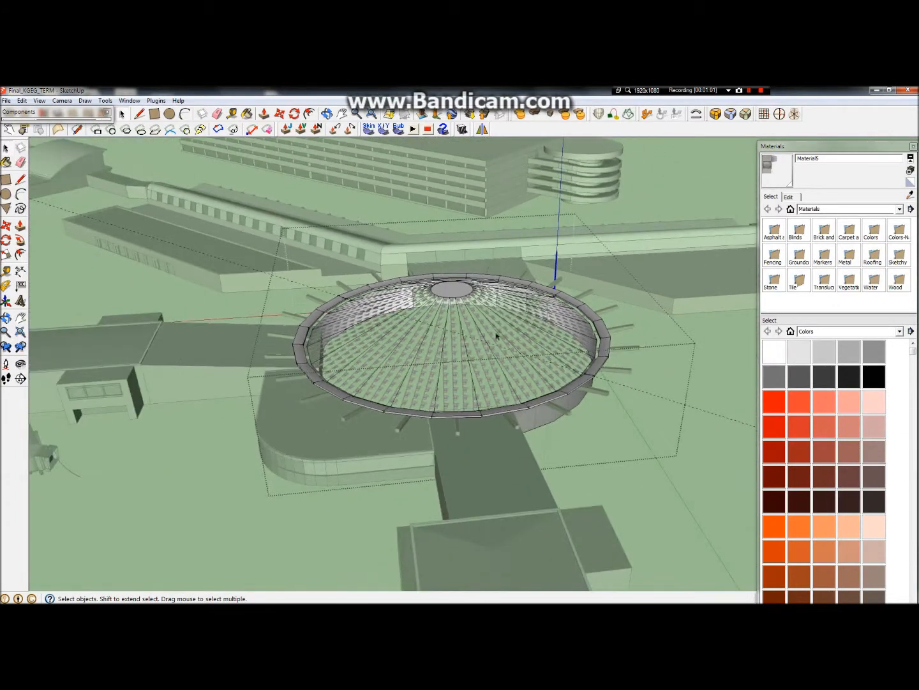
scroll(485, 337, "up", 3)
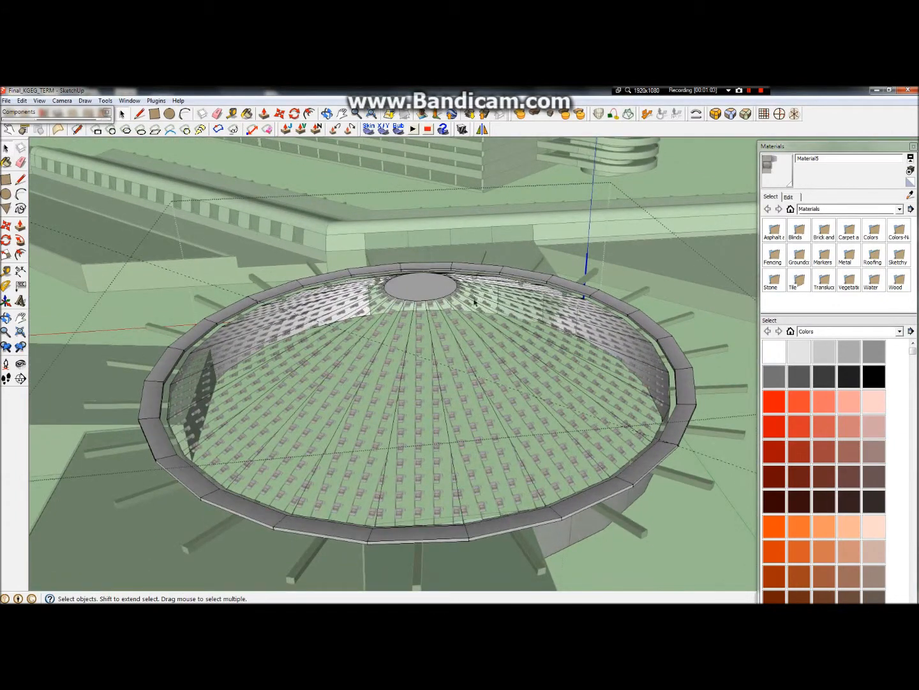
scroll(473, 295, "down", 1)
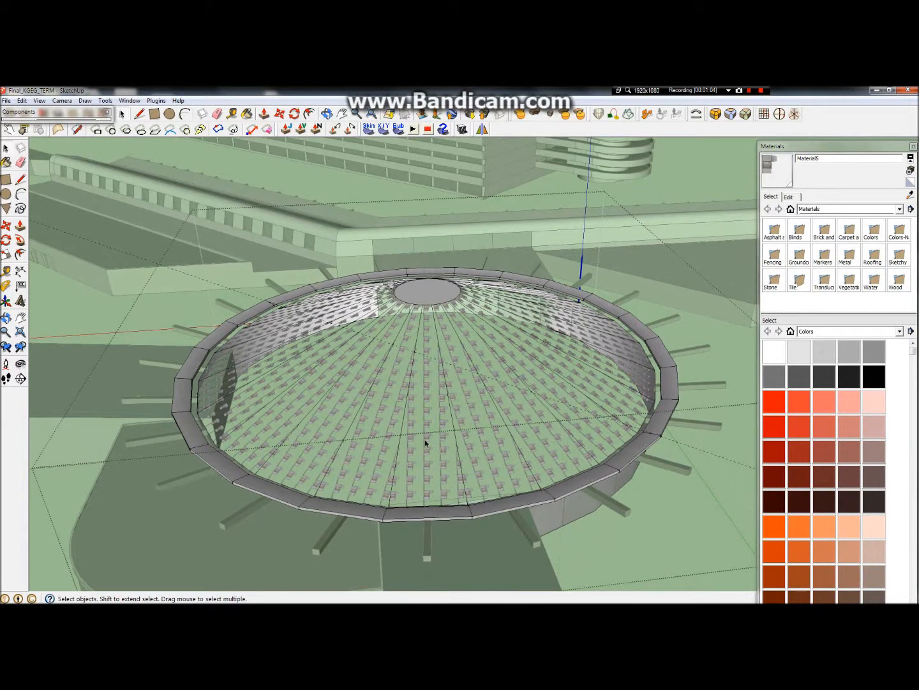
Undo the Material5 paint on the roof panel and return to the domed roof group.
key("ctrl+z")
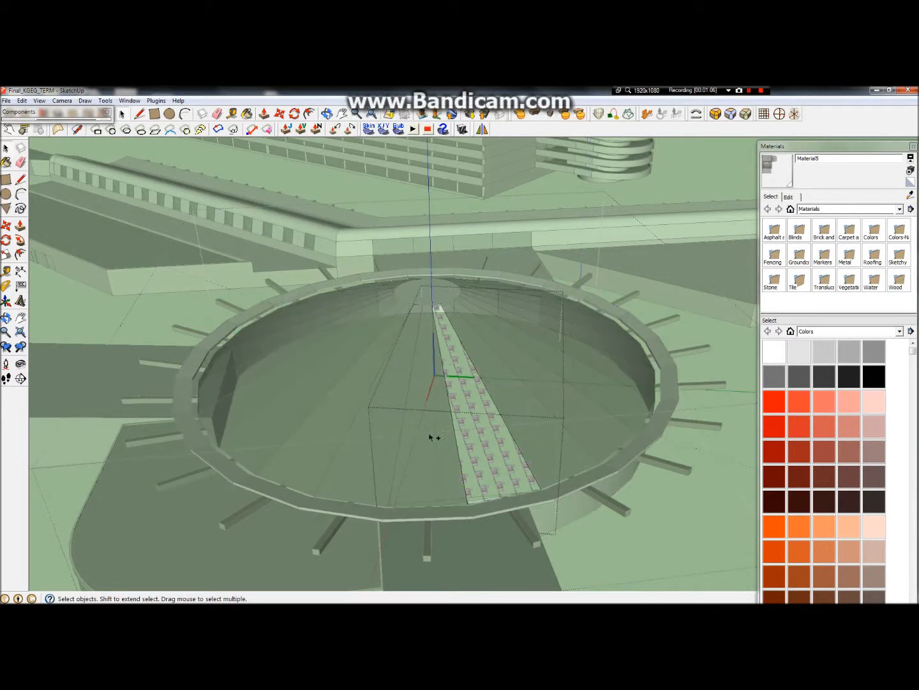
scroll(429, 438, "up", 1)
key("ctrl+z")
key("ctrl+z")
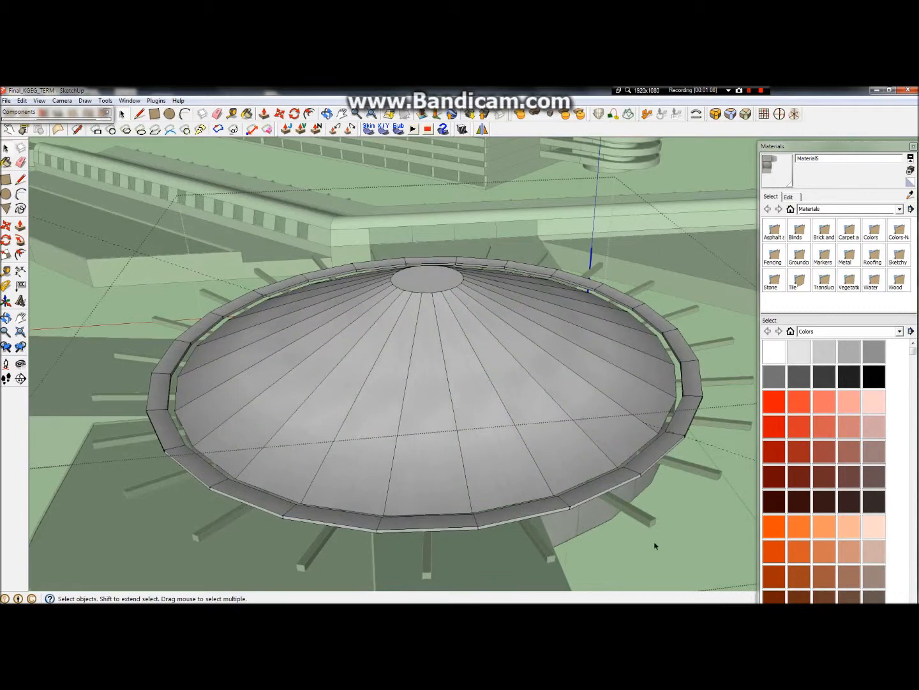